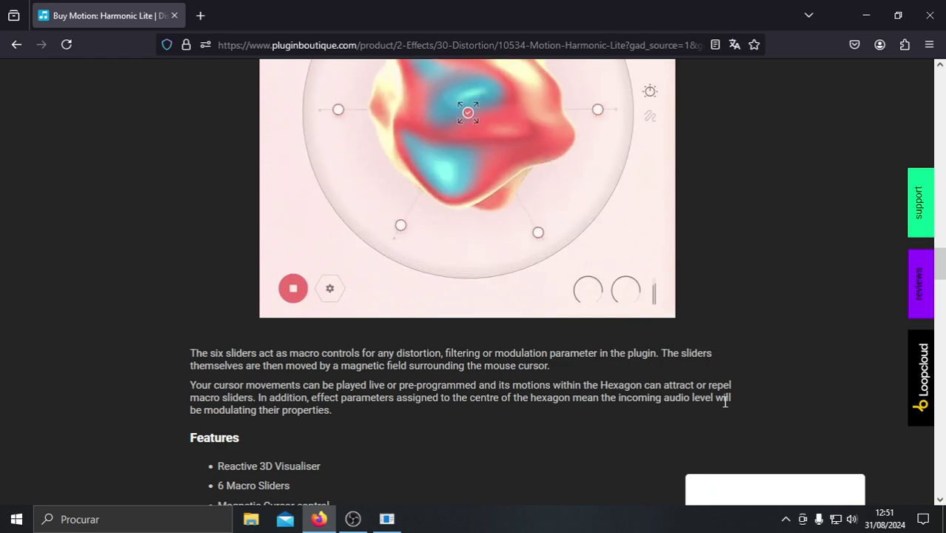
Examine the Motion: Harmonic Lite product page, including its features, version comparison and recently browsed plugins
scroll(721, 385, "up", 1)
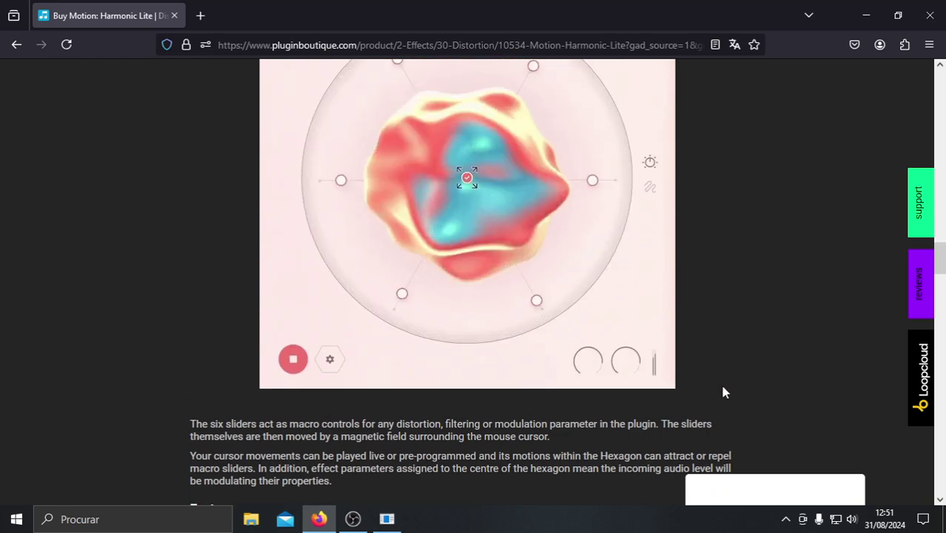
scroll(722, 386, "up", 2)
scroll(718, 383, "down", 5)
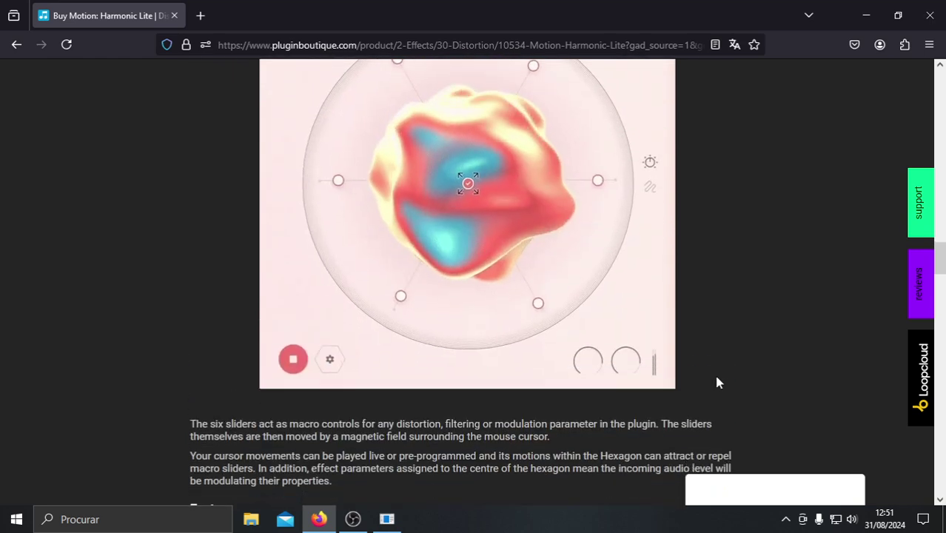
scroll(709, 376, "down", 4)
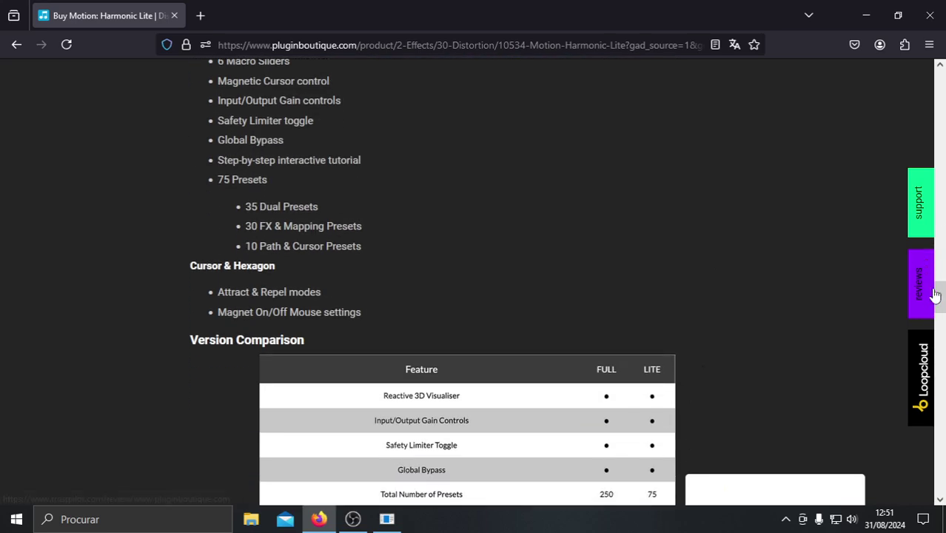
left_click_drag(935, 295, 942, 446)
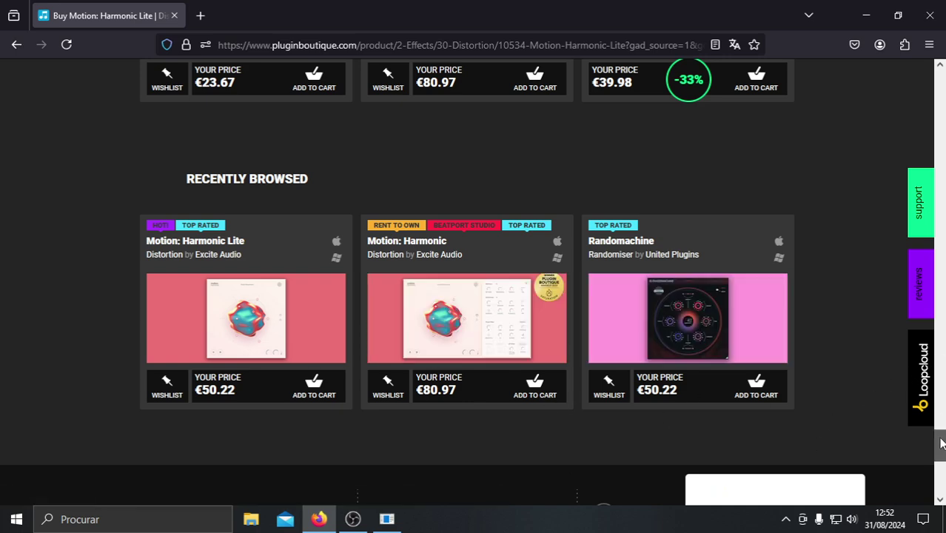
left_click_drag(941, 443, 940, 67)
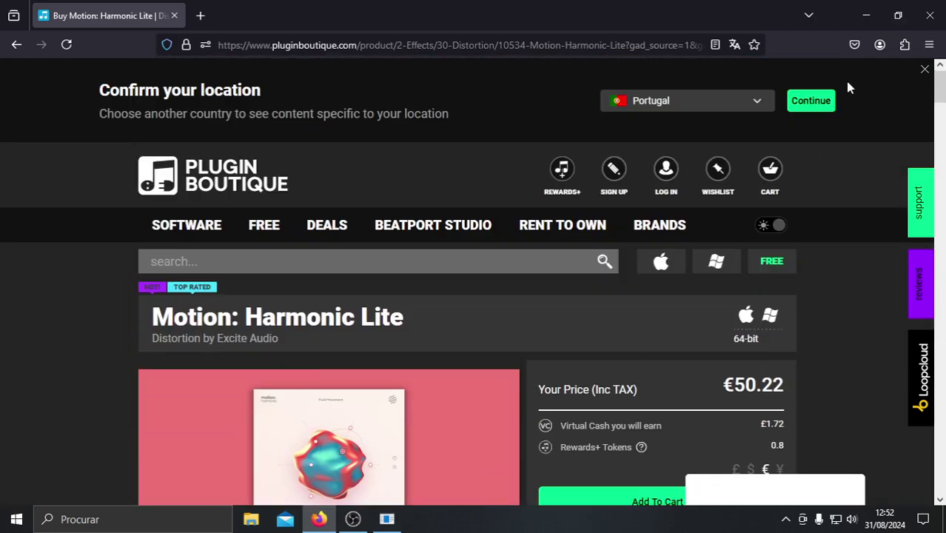
Switch to the Motion Harmonic plugin window, close the browser and stop the motion playback
left_click(387, 524)
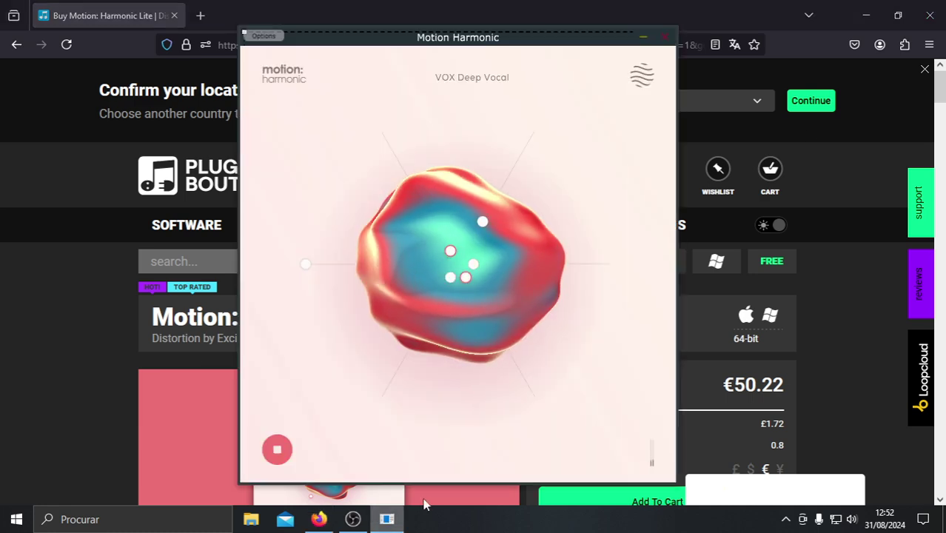
left_click(934, 8)
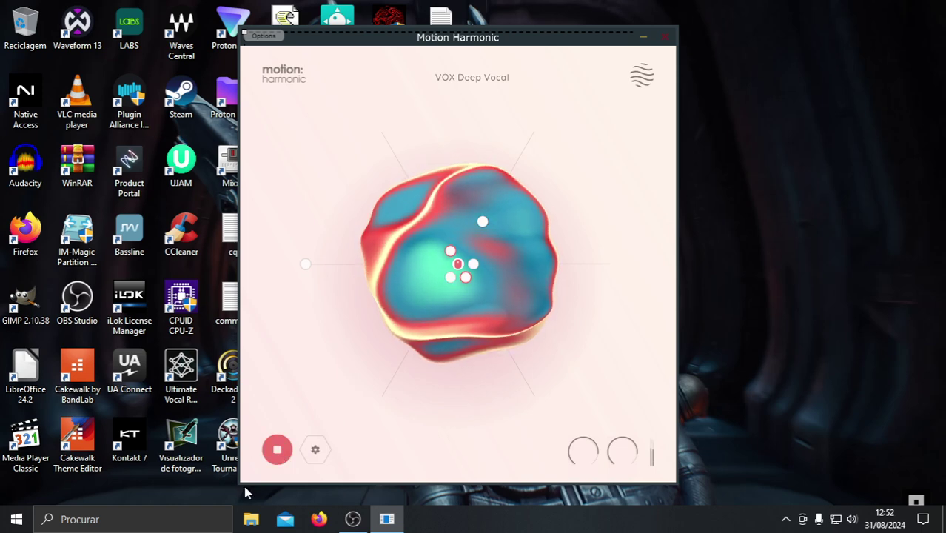
left_click(277, 449)
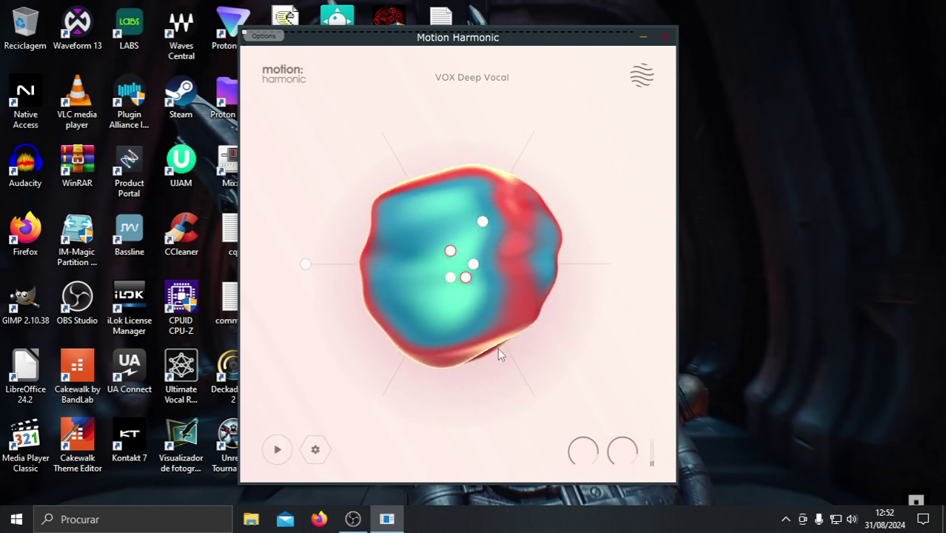
Show the cursor settings, set the magnet to attract, and sweep the cursor around the hexagon to pull the macro sliders
left_click(315, 449)
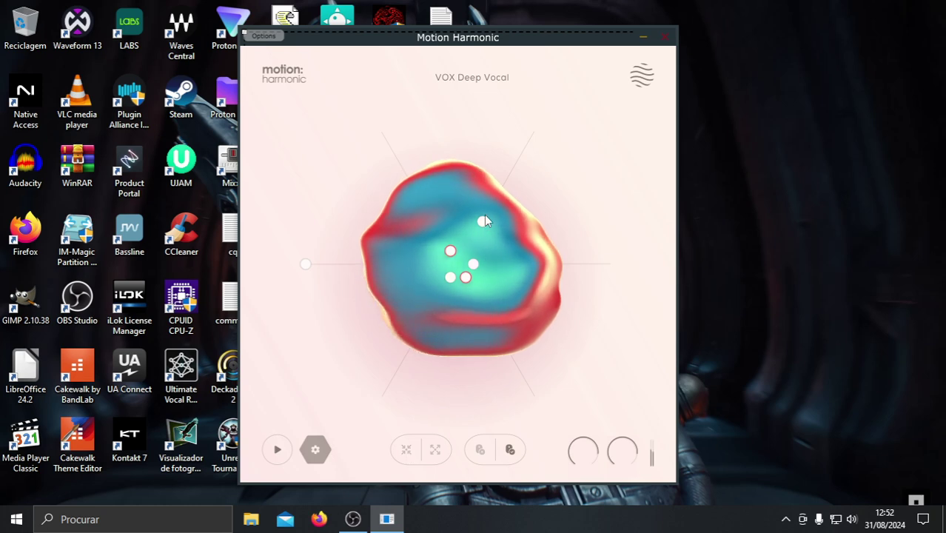
left_click_drag(484, 220, 475, 238)
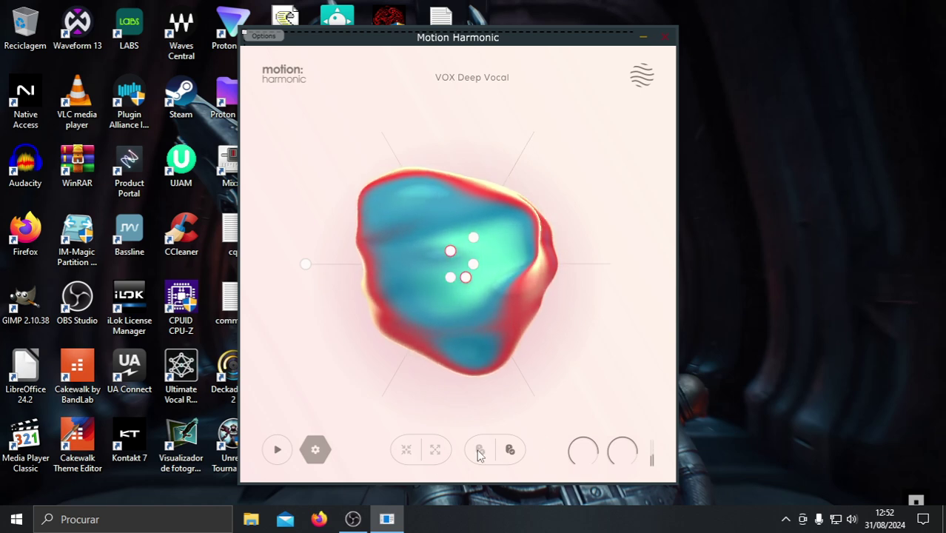
left_click(406, 449)
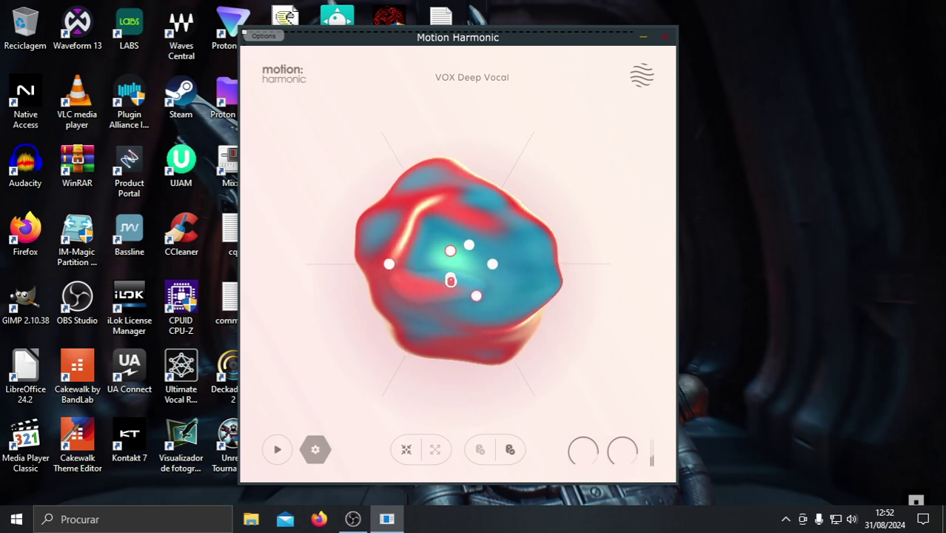
left_click_drag(450, 280, 402, 225)
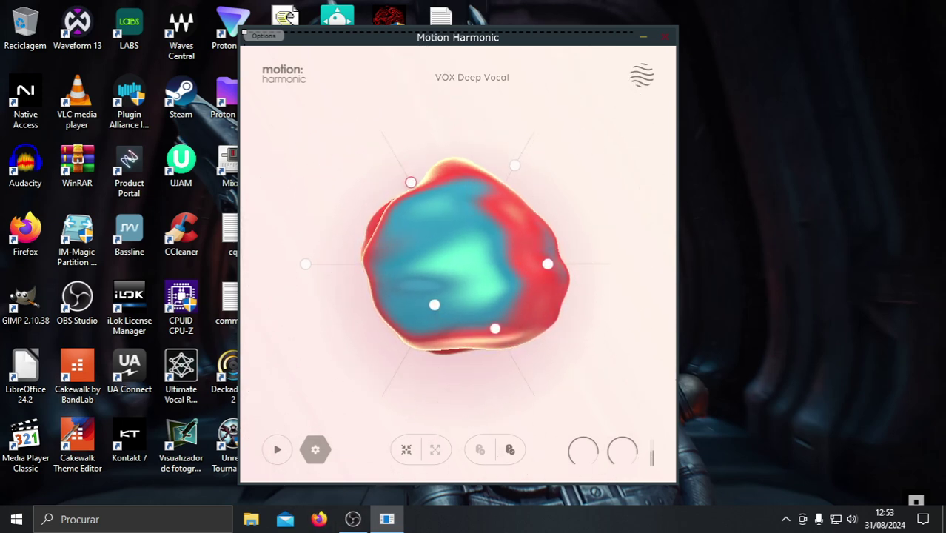
Set the magnet to repel and sweep the cursor across the hexagon to push the macro sliders outward
left_click(435, 449)
left_click_drag(458, 291, 453, 260)
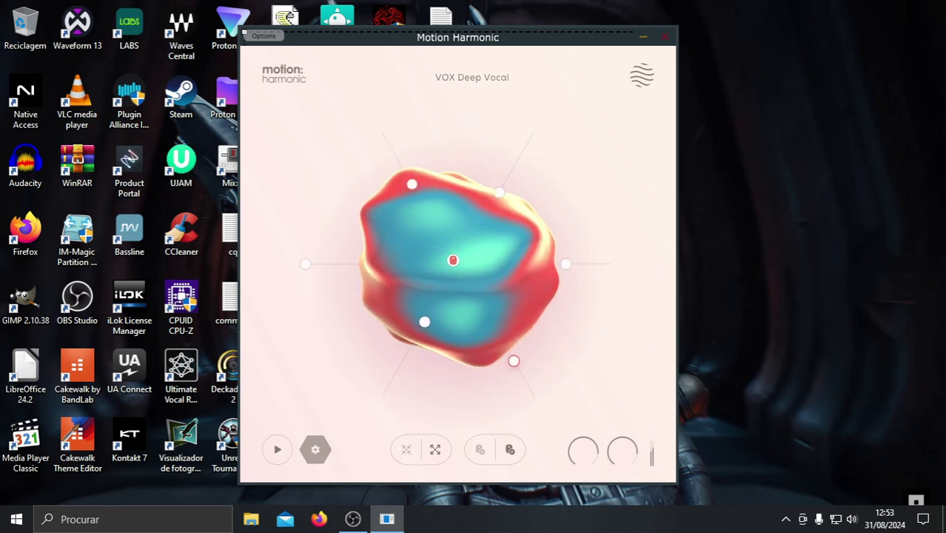
left_click_drag(469, 301, 455, 222)
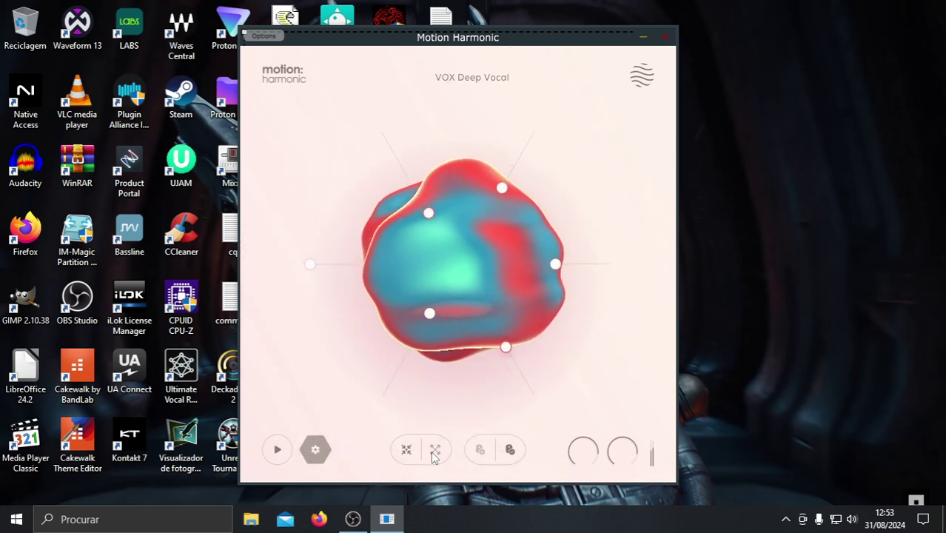
mouse_move(468, 257)
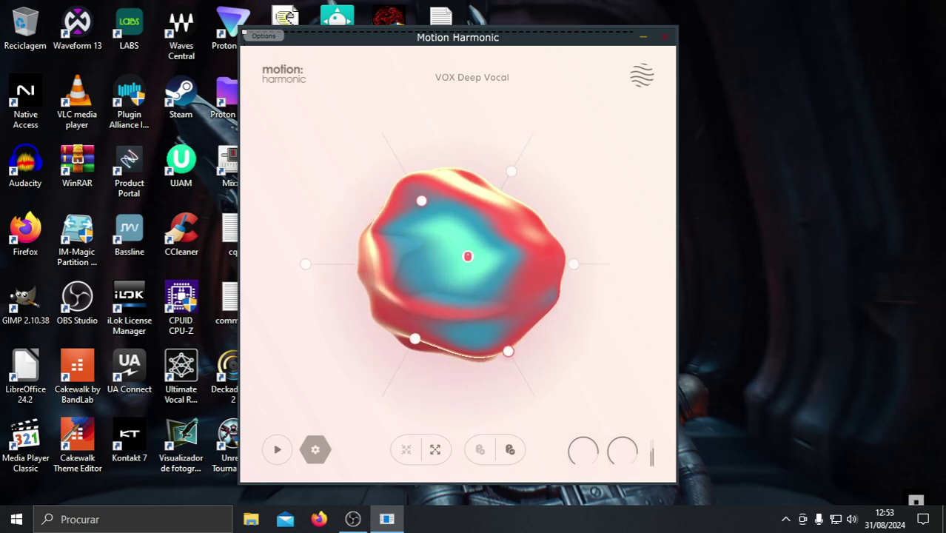
Sweep the magnetic cursor down through the hexagon and switch the magnet's mouse mode to the alternative setting
left_click(480, 450)
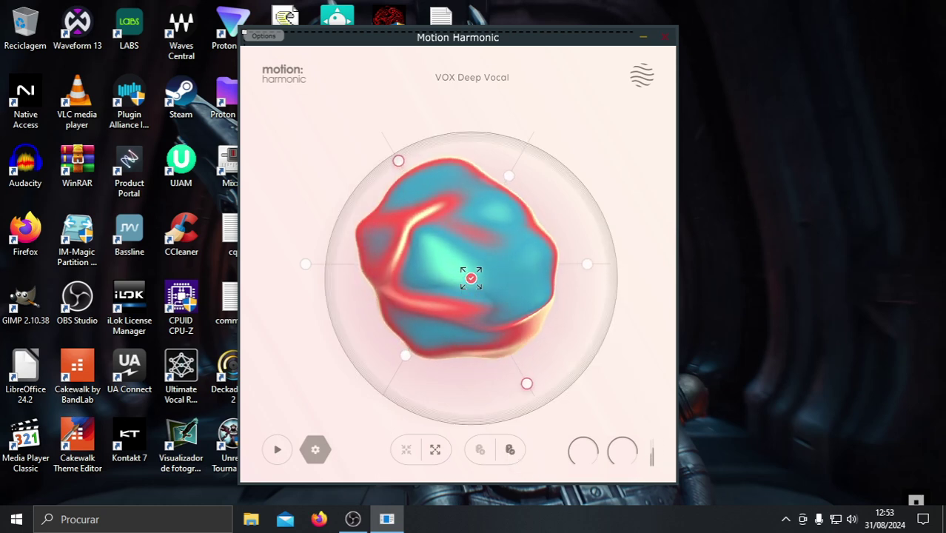
left_click_drag(471, 278, 458, 338)
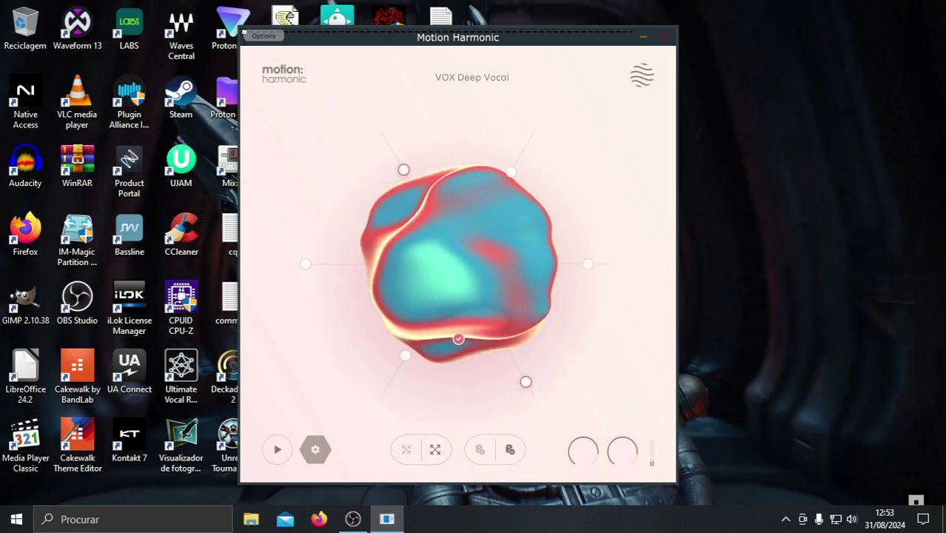
left_click(479, 449)
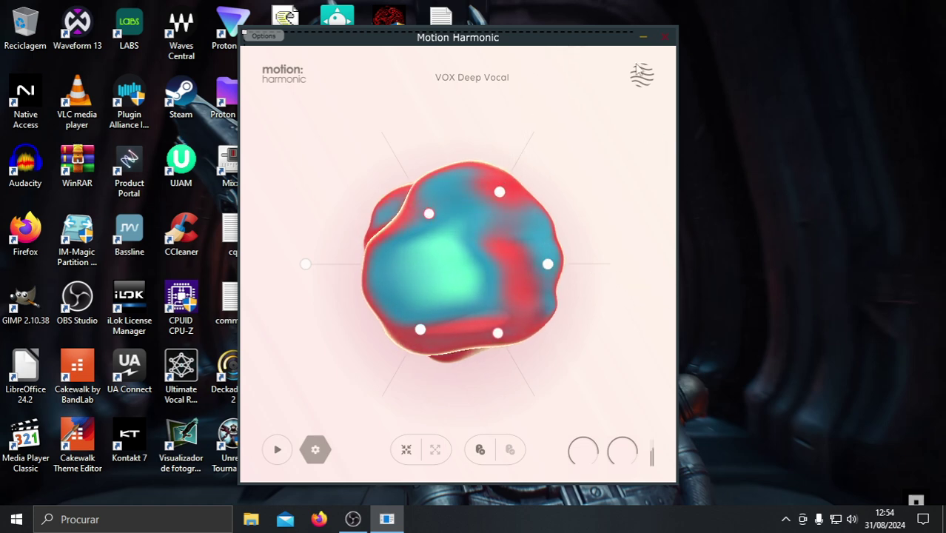
View the plugin's welcome and licence dialog, leave the serial number empty and close it
left_click(641, 76)
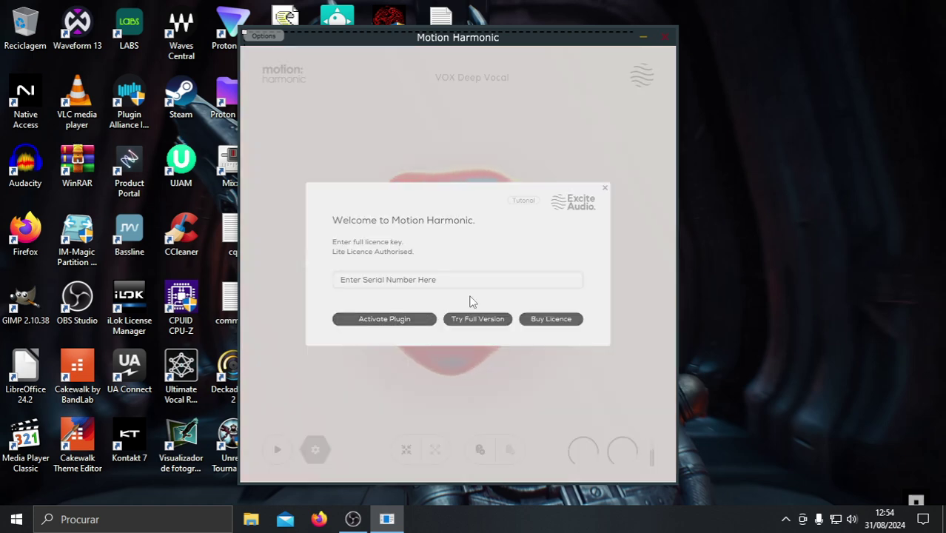
left_click(605, 188)
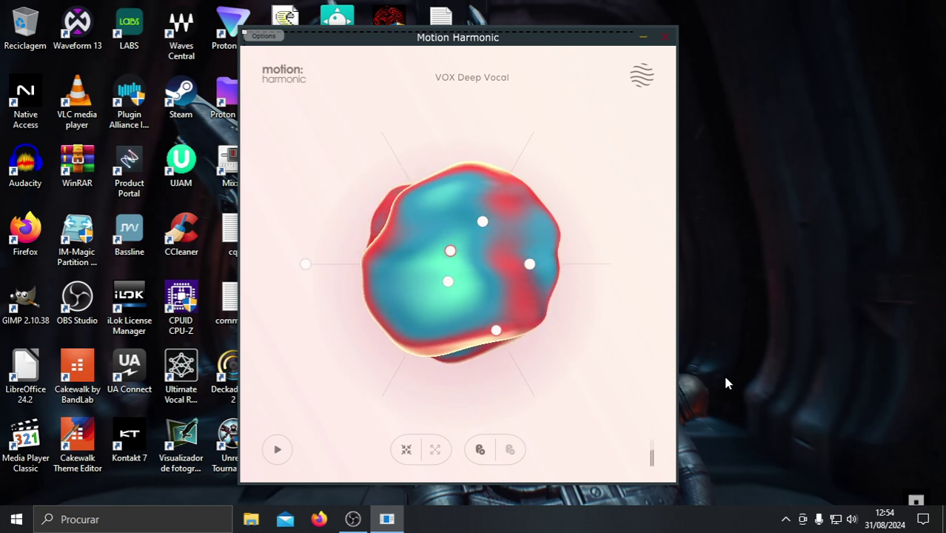
mouse_move(647, 470)
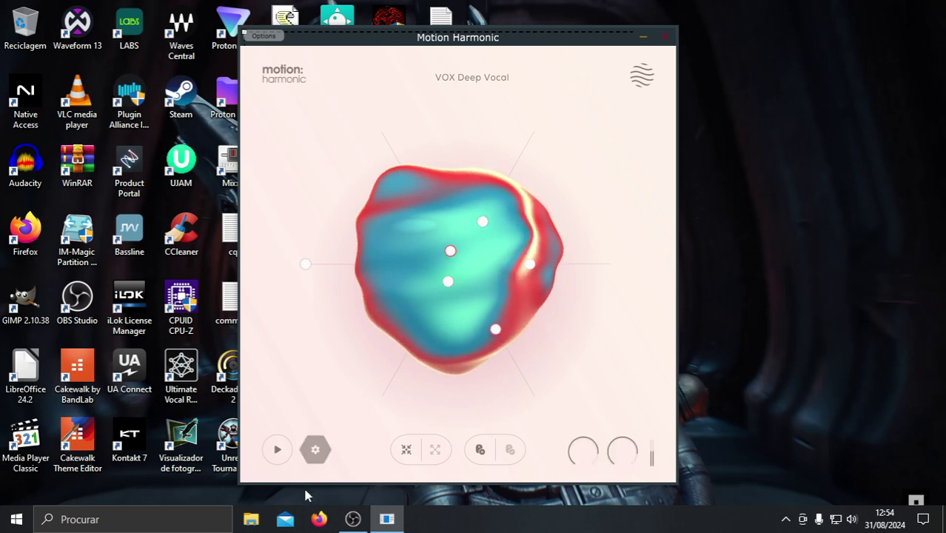
Test starting and stopping the motion playback, and sweep the magnetic cursor across the hexagon to move the macro sliders
left_click(276, 450)
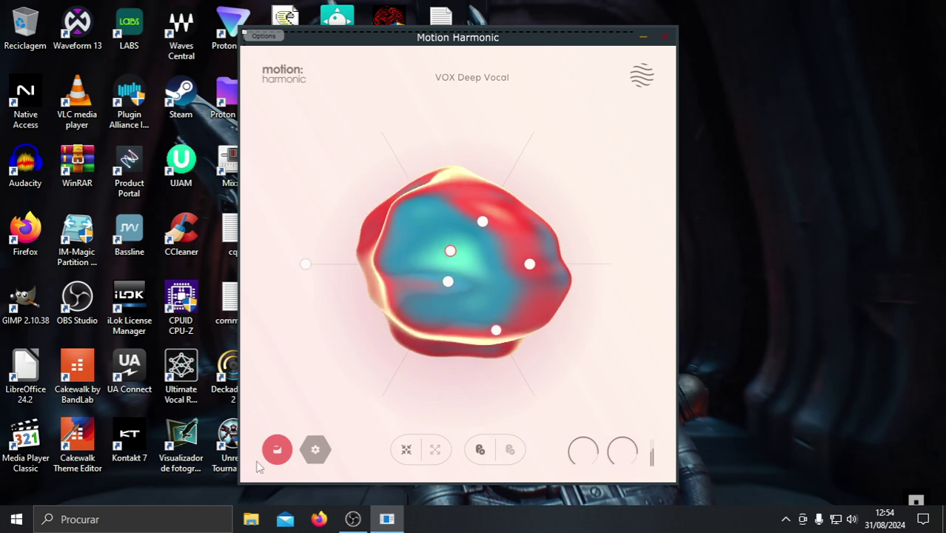
left_click(277, 450)
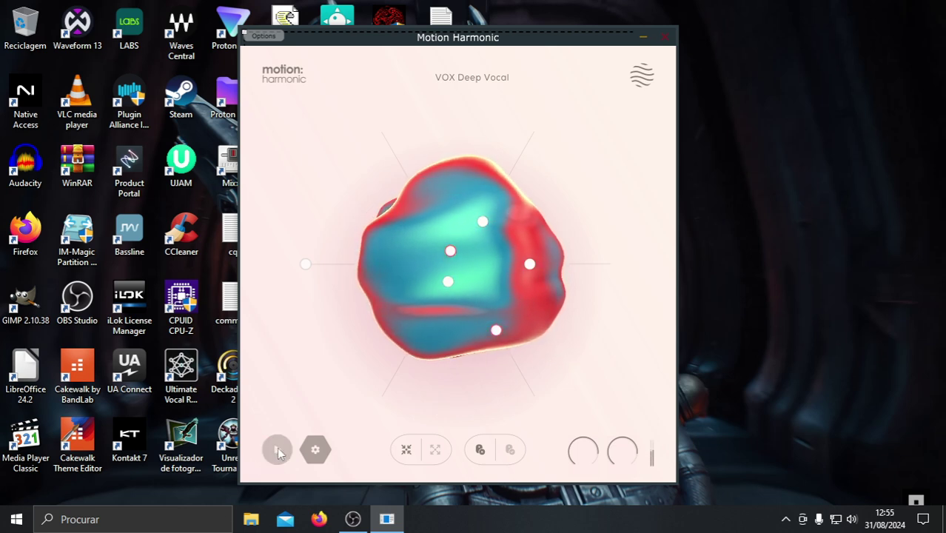
left_click(277, 449)
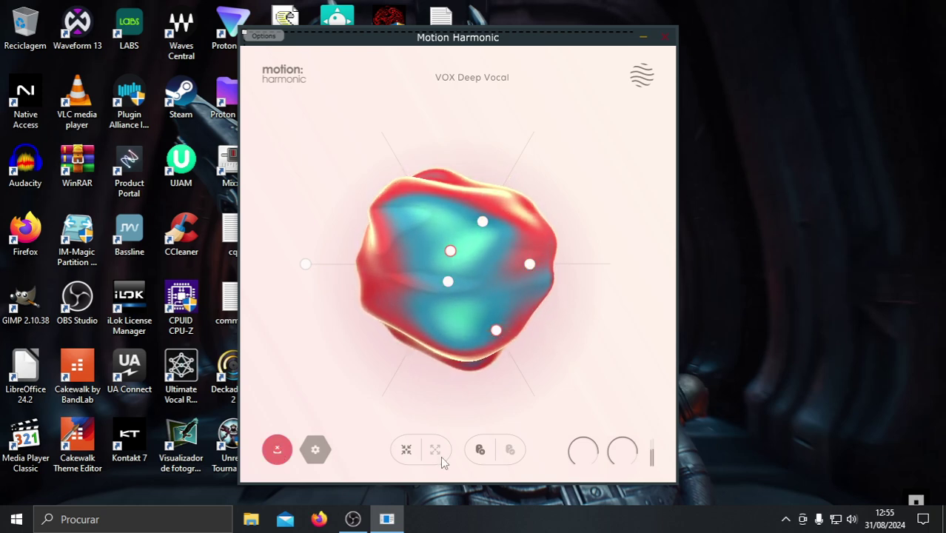
left_click(405, 301)
left_click_drag(405, 301, 356, 401)
left_click(275, 452)
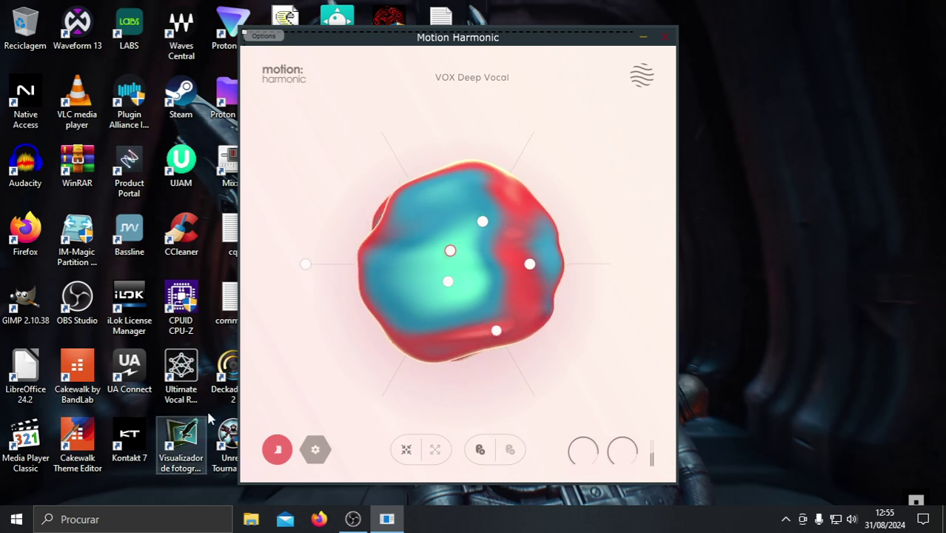
left_click(277, 449)
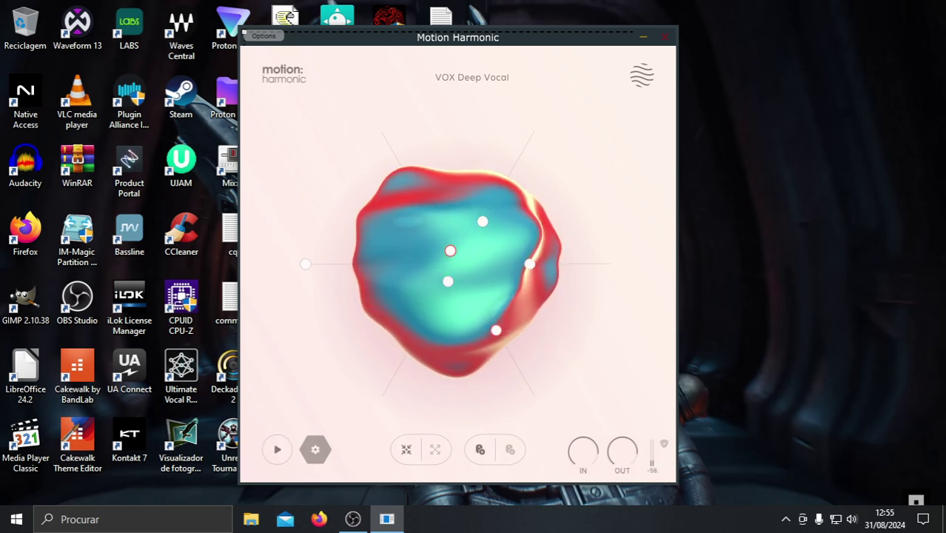
left_click_drag(443, 287, 516, 162)
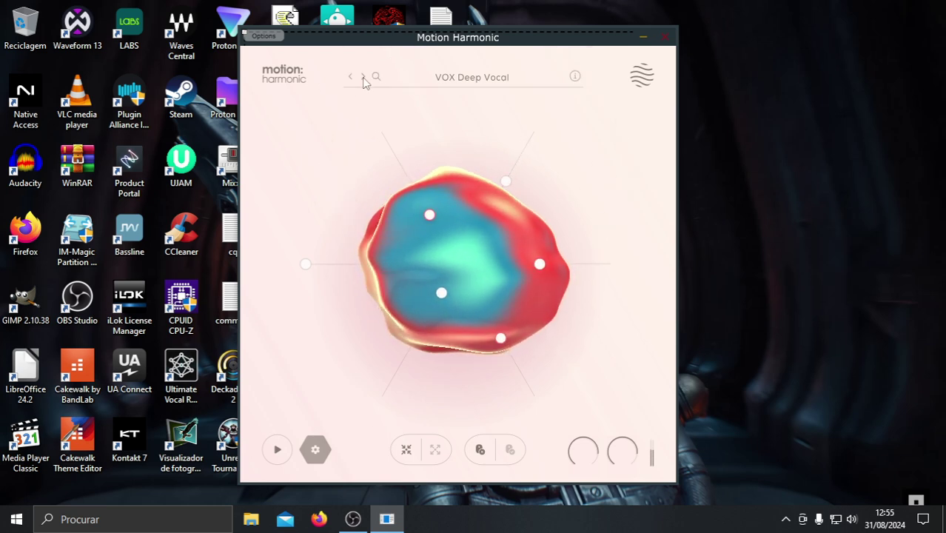
Step forward through the vocal presets from VOX Fuzzy Vocal, VOX Hi-Mid Band and VOX Second Vocal to VOX Slappy
left_click(362, 76)
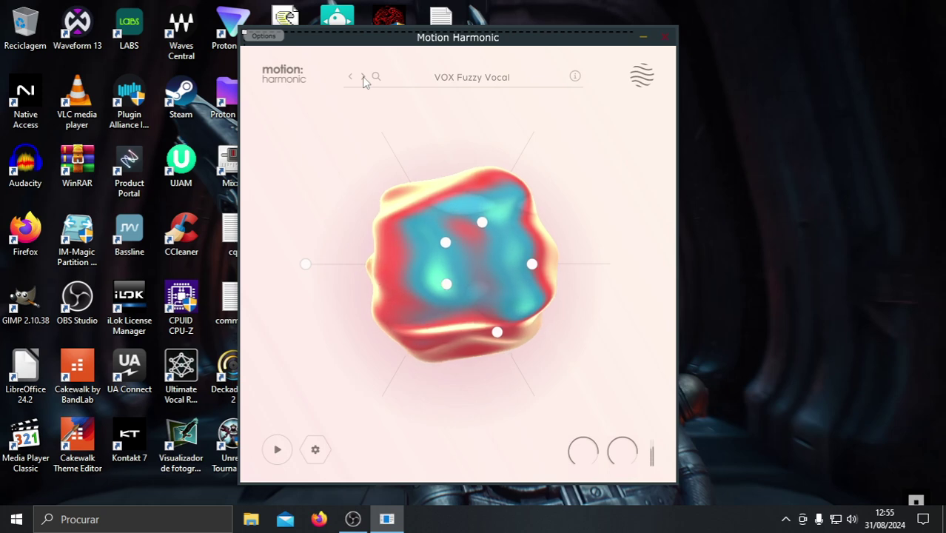
left_click(363, 76)
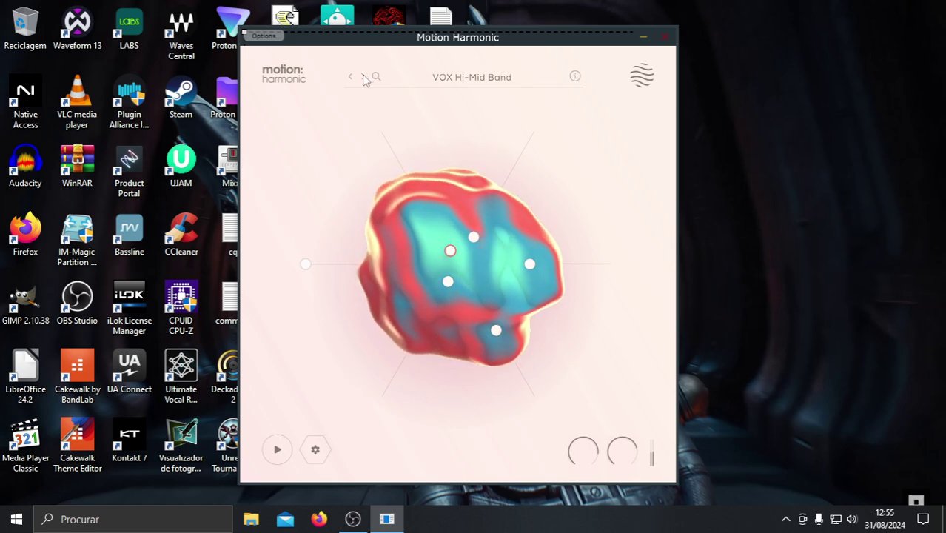
key("space")
left_click(362, 76)
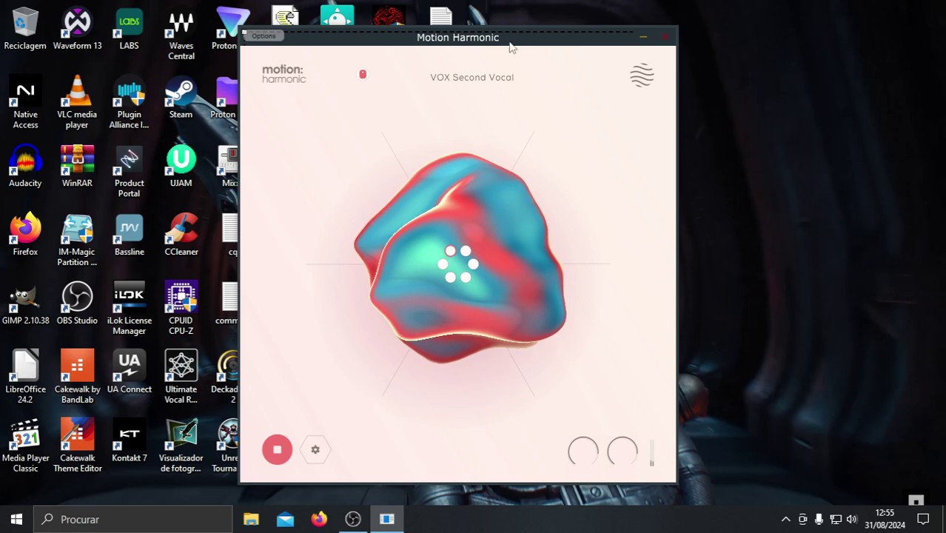
mouse_move(363, 81)
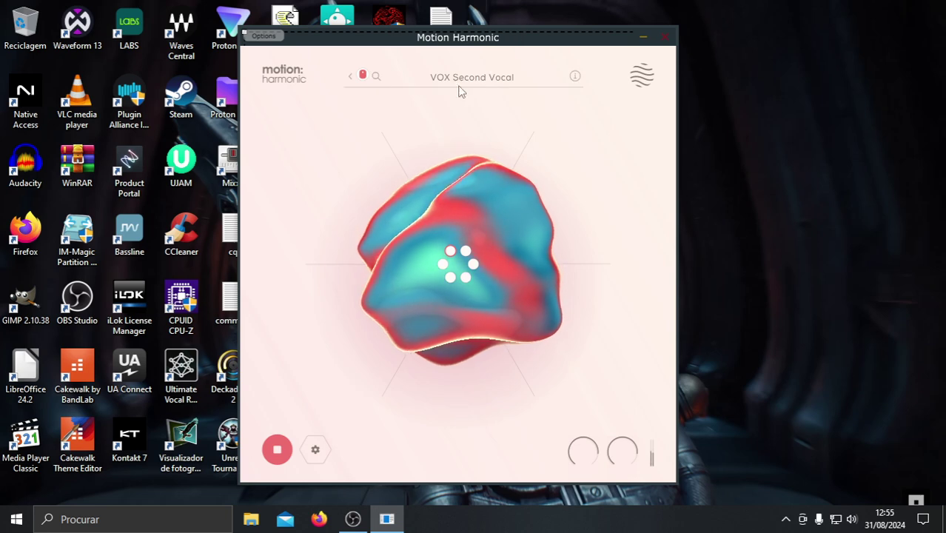
left_click(363, 77)
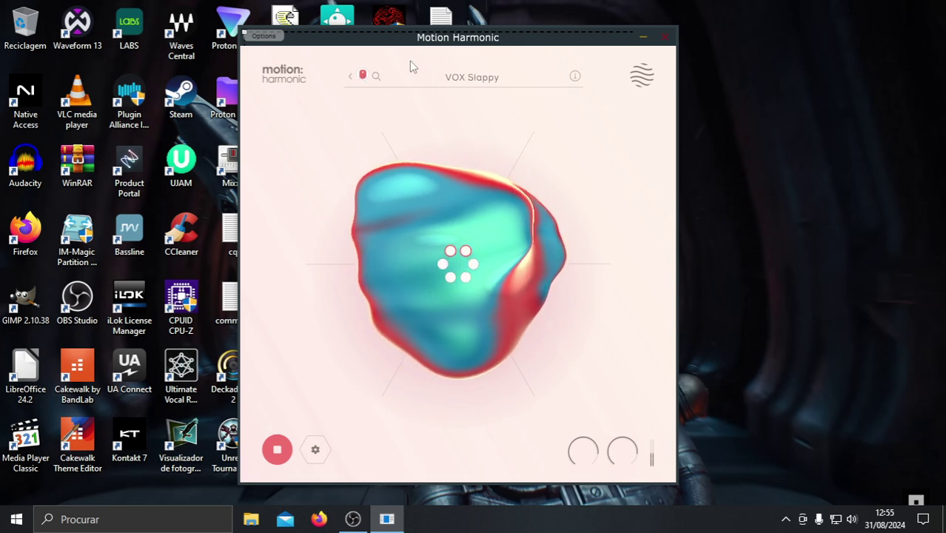
Open the preset browser, show the All category and look through the whole preset list
left_click(455, 77)
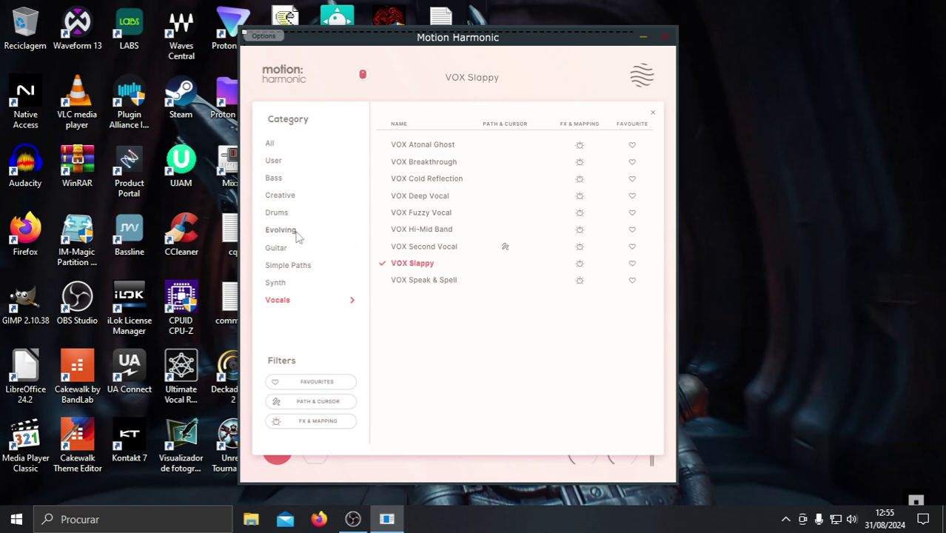
left_click(271, 143)
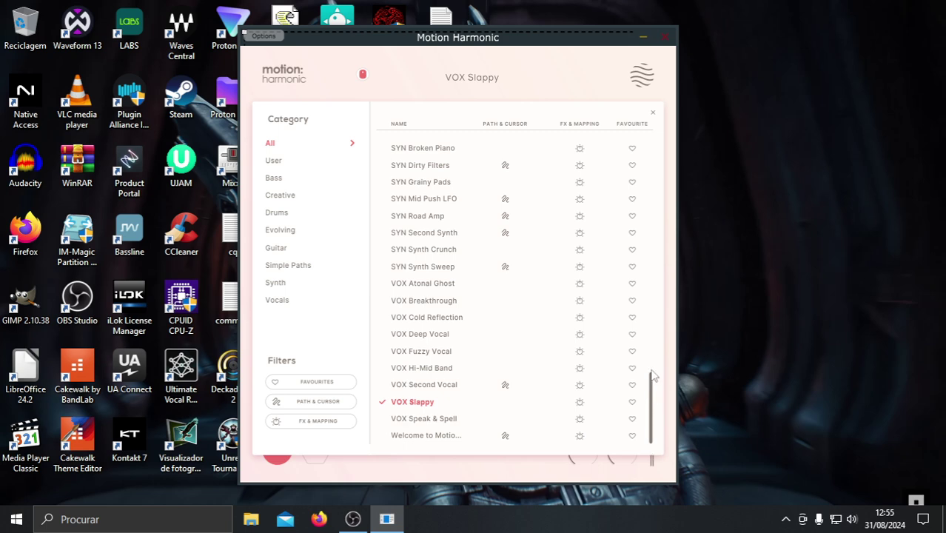
left_click_drag(655, 399, 666, 145)
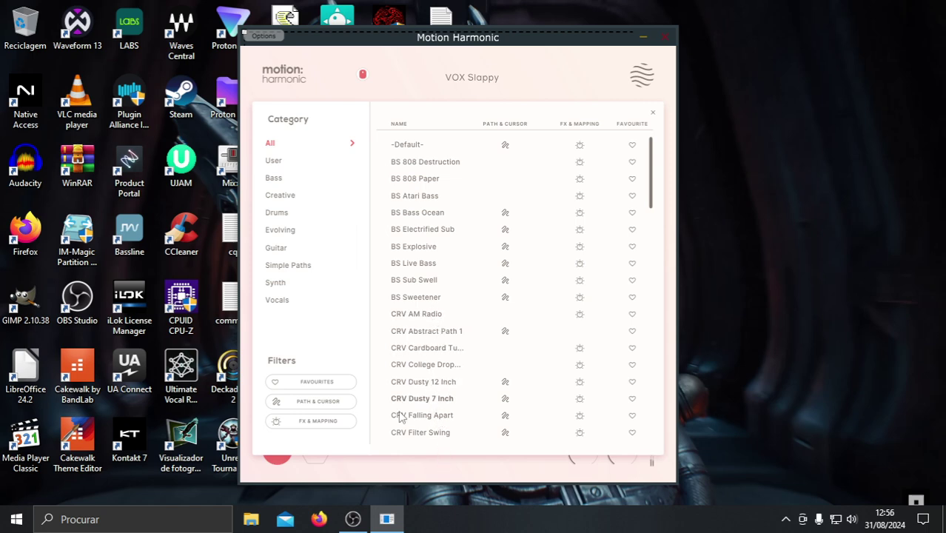
Look through the bass, creative, guitar, simple path and synth presets in the All list and close the preset browser
left_click_drag(654, 194, 654, 334)
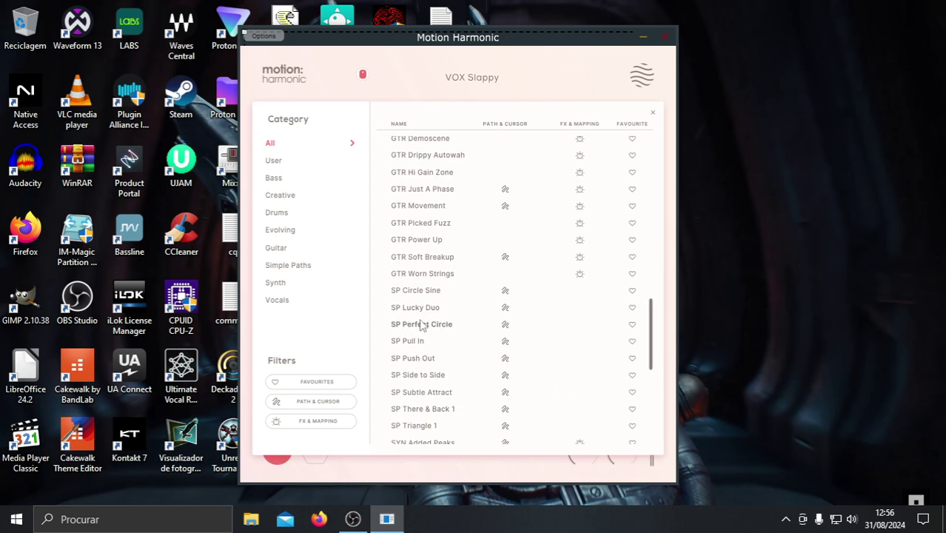
left_click_drag(654, 335, 660, 140)
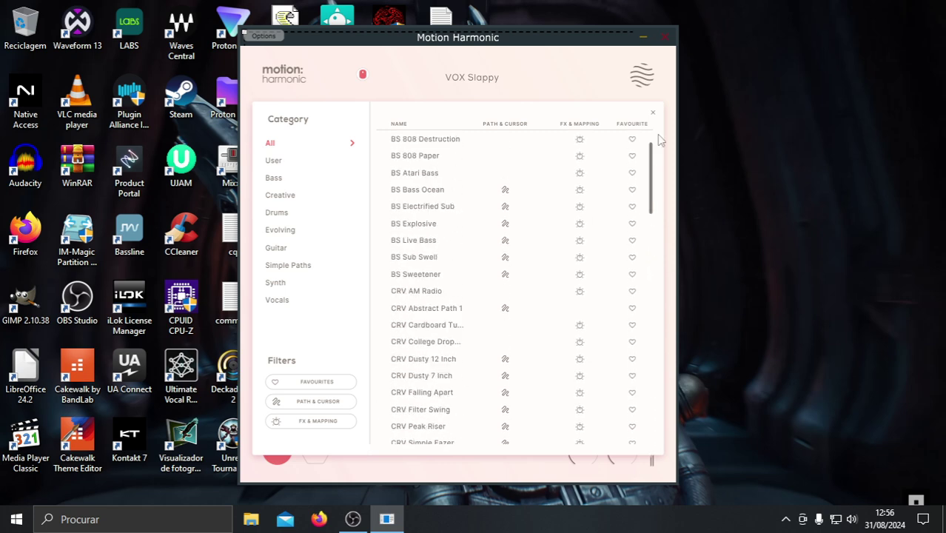
left_click(652, 115)
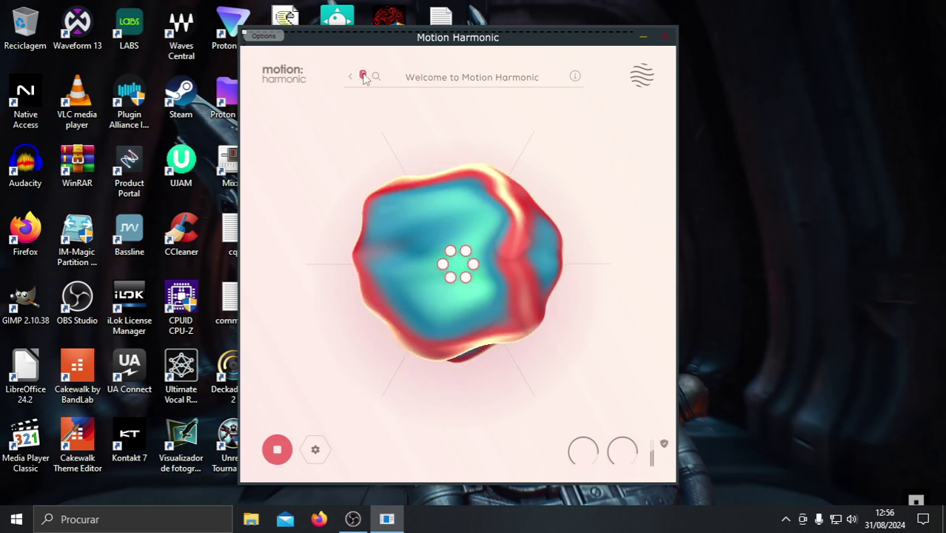
Load the -Default- preset and BS 808 Destruction in turn, sweeping the cursor across the hexagon to move the macro sliders
left_click(364, 77)
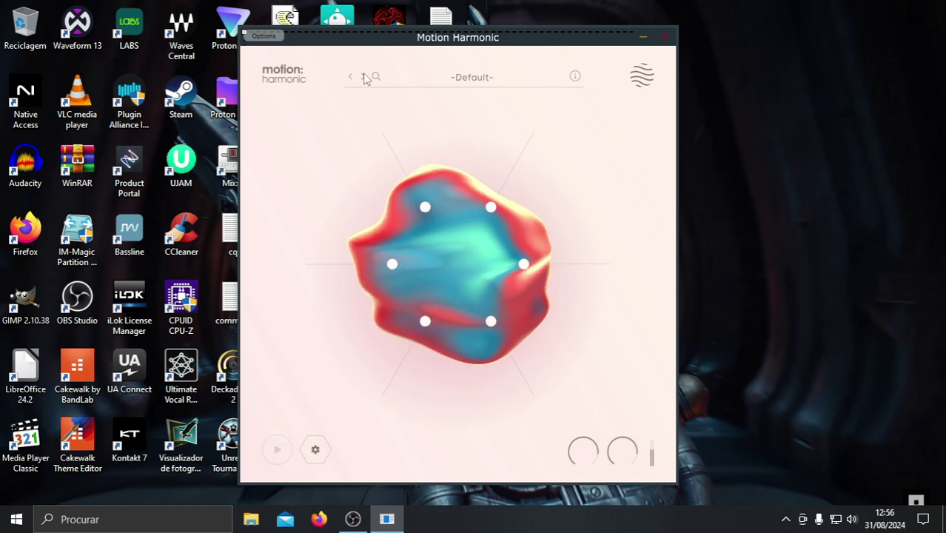
left_click_drag(518, 281, 278, 451)
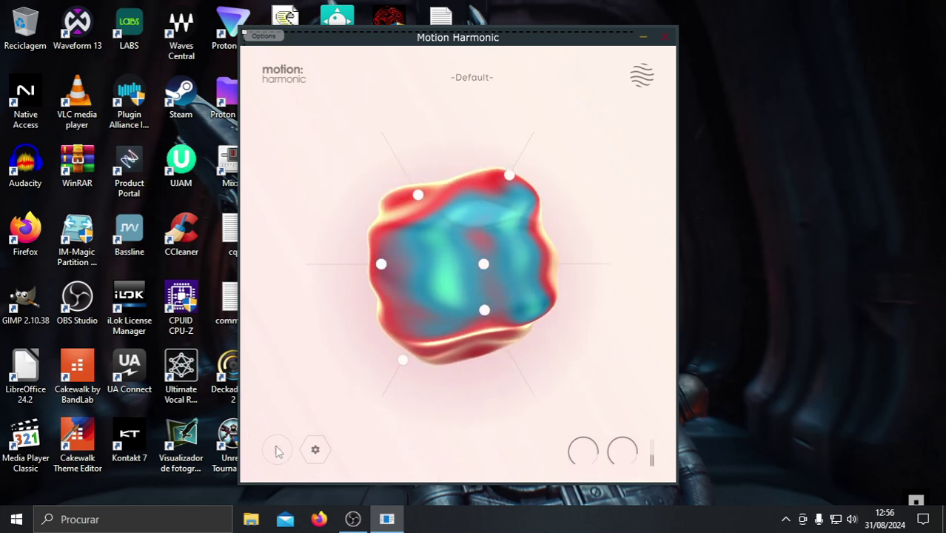
left_click_drag(406, 310, 365, 95)
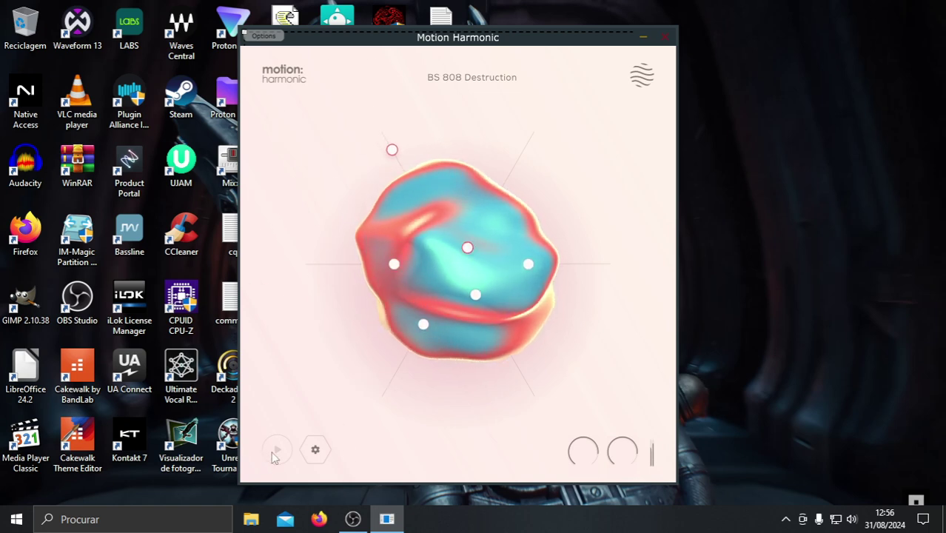
left_click_drag(311, 371, 367, 266)
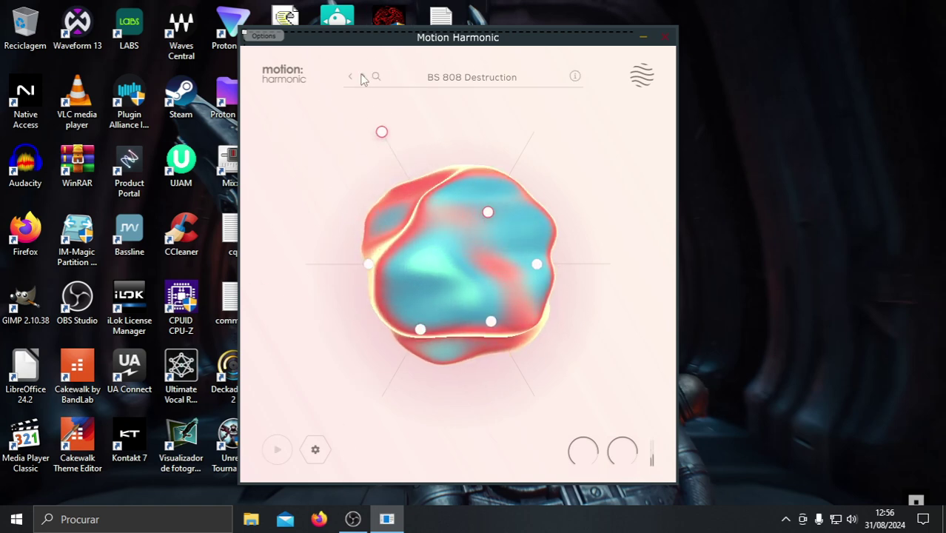
Step through the bass presets BS 808 Paper, BS Atari Bass, BS Bass Ocean and BS Electrified Sub to BS Explosive
left_click(362, 77)
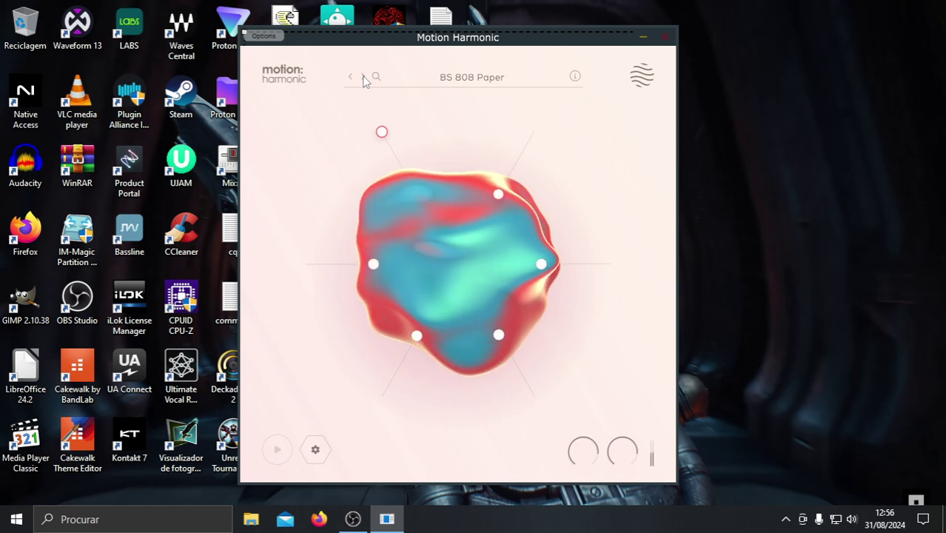
left_click(363, 77)
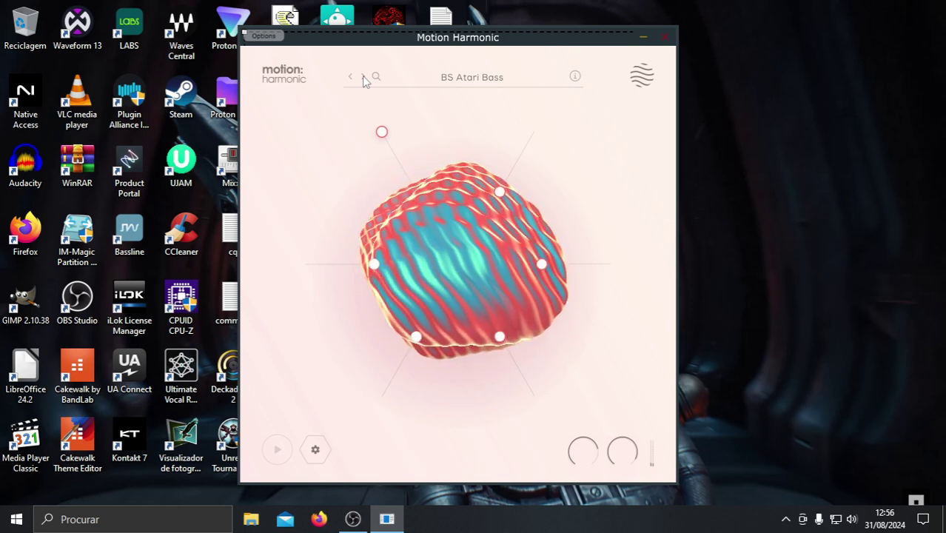
left_click(363, 77)
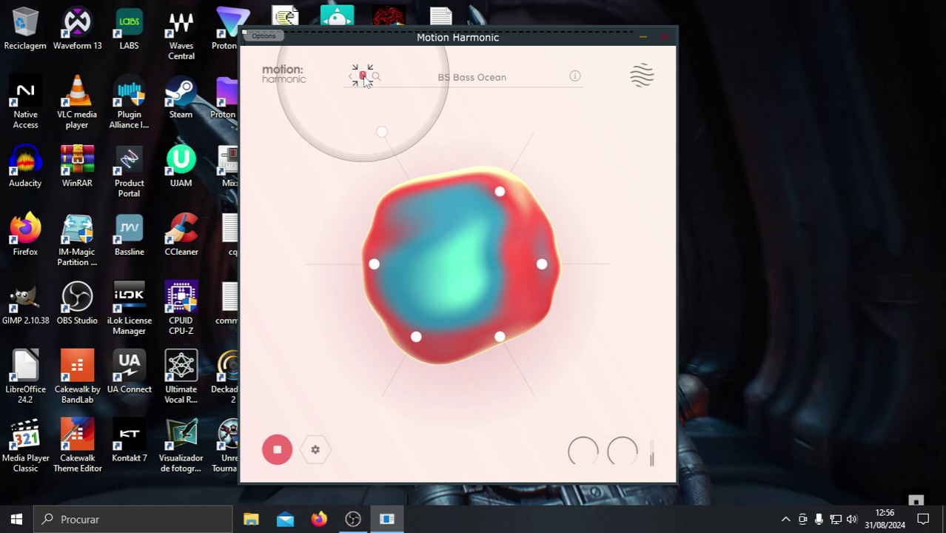
left_click(362, 77)
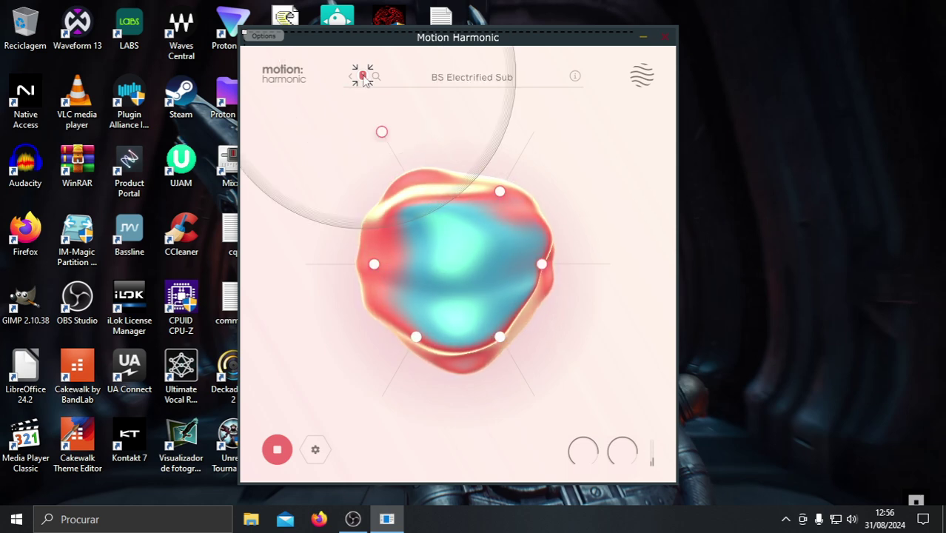
left_click(363, 77)
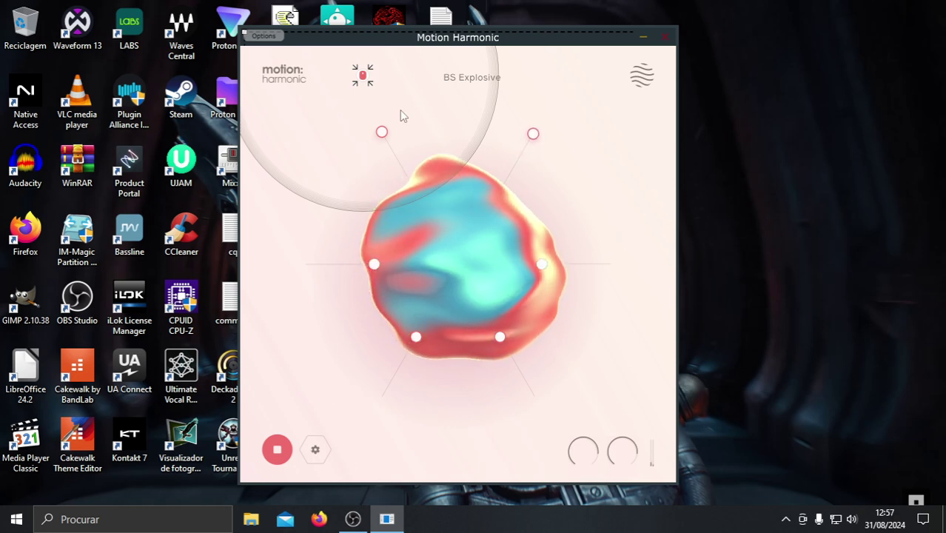
left_click(352, 77)
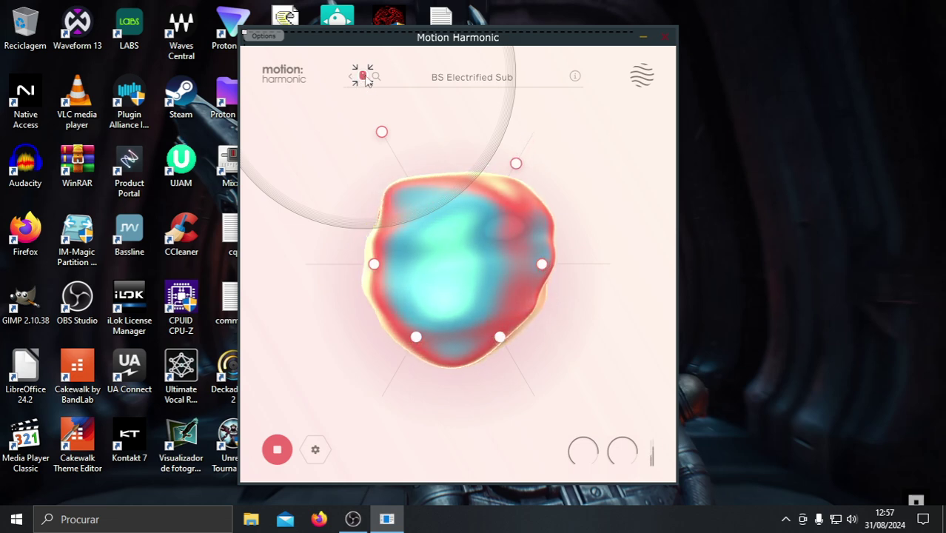
left_click(365, 80)
Show the cursor settings for BS Explosive and switch the magnetic cursor from attracting to repelling the sliders
mouse_move(423, 434)
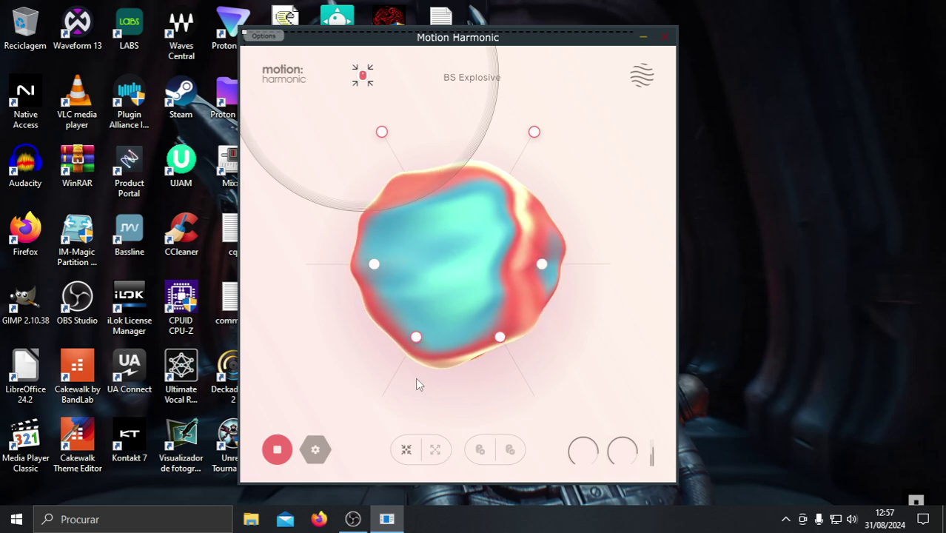
left_click(435, 449)
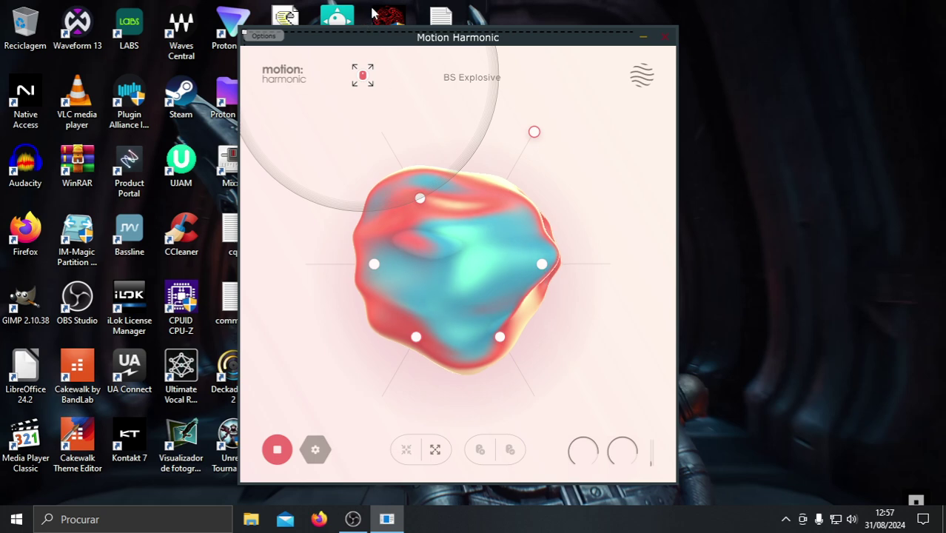
left_click(362, 77)
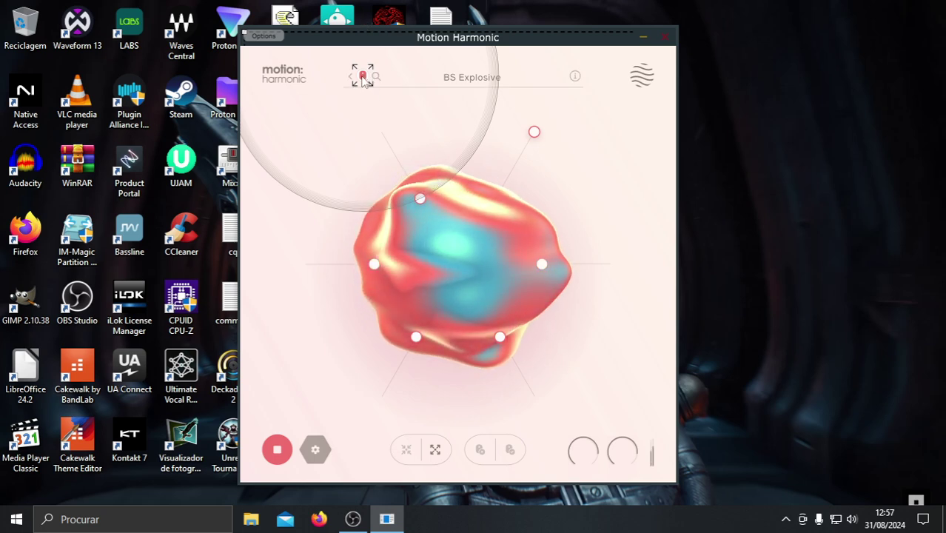
Step on past BS Sub Swell to the creative presets, compare CRV Abstract Path 1 and CRV Cardboard Tube, and load CRV College Dropout
left_click(362, 77)
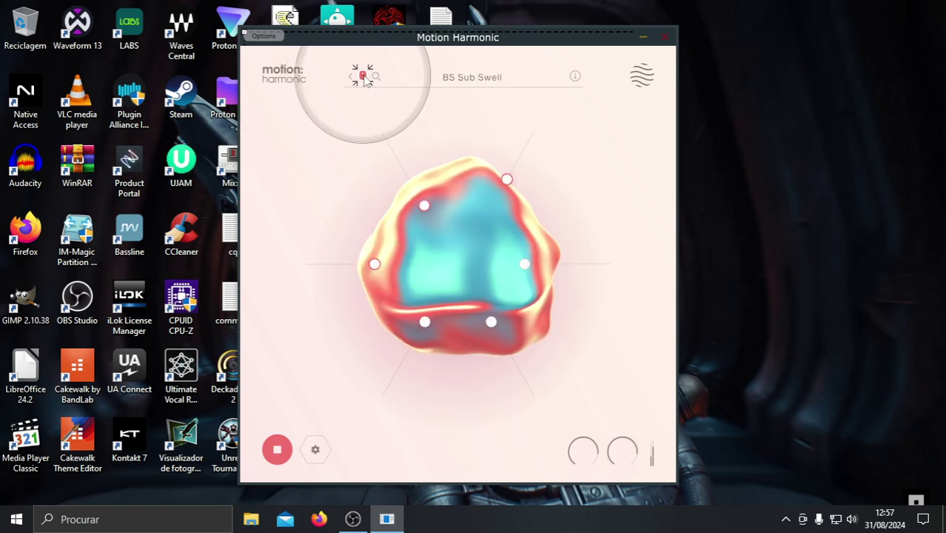
left_click(363, 77)
left_click(362, 77)
left_click(363, 77)
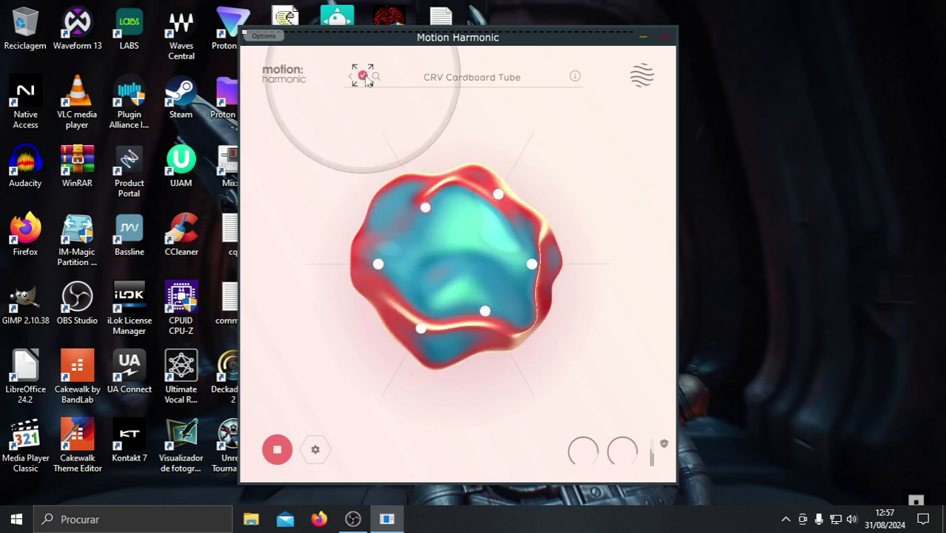
left_click(364, 77)
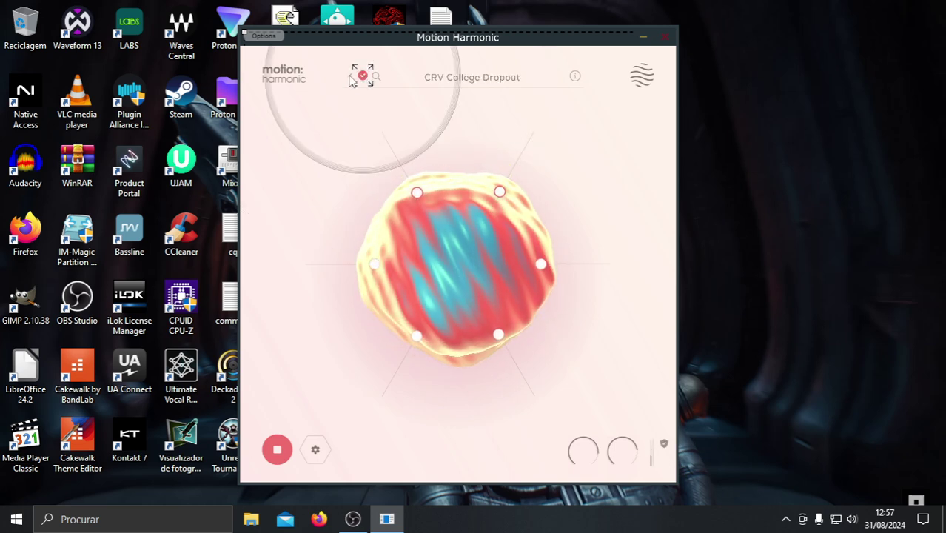
left_click(353, 80)
left_click(362, 78)
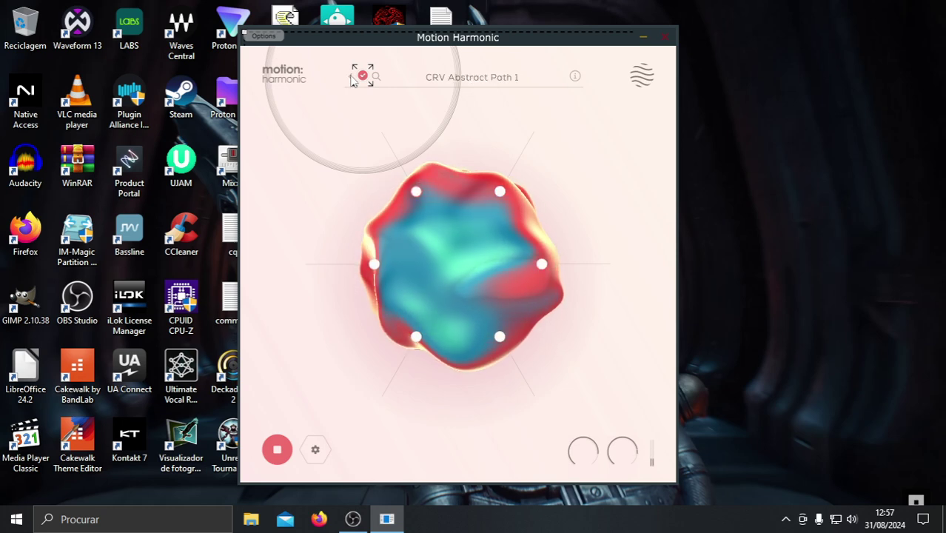
left_click(363, 78)
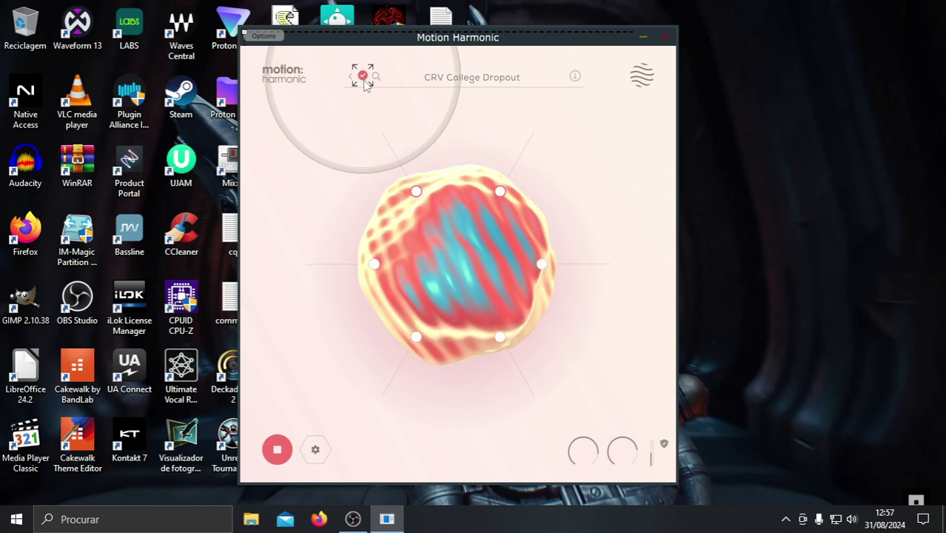
Step forward through CRV Dusty 12 Inch, CRV Dusty 7 Inch, CRV Filter Swing and CRV Peak Riser to DRM 8-bit Perc
left_click(363, 77)
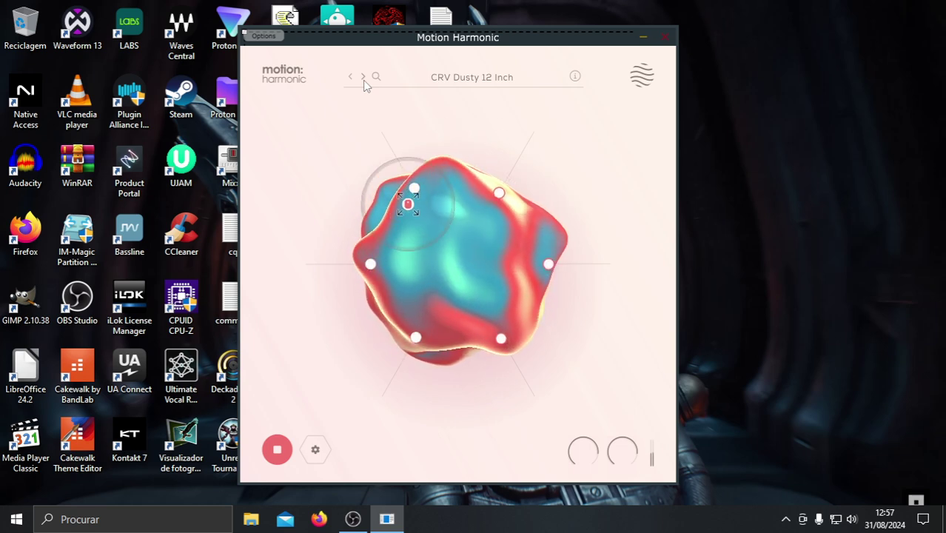
left_click(363, 81)
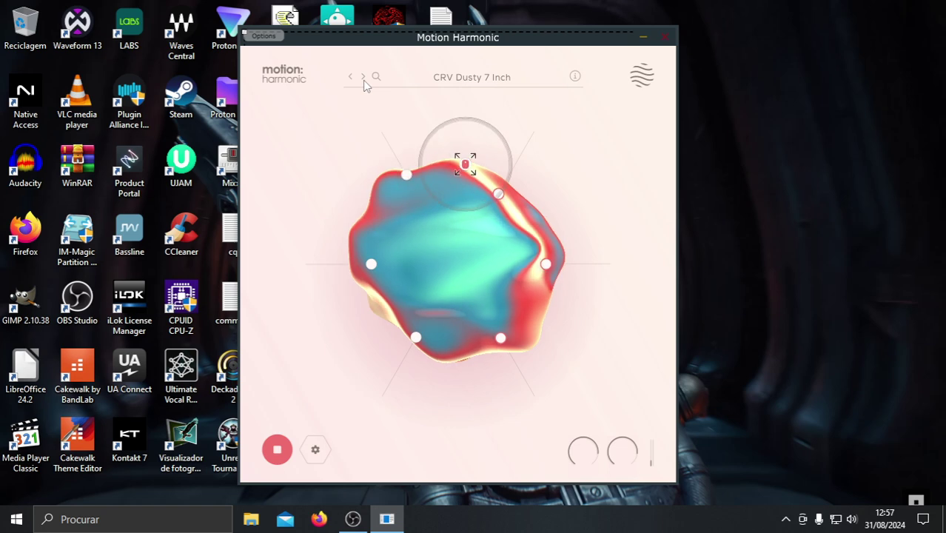
left_click(363, 78)
left_click(363, 79)
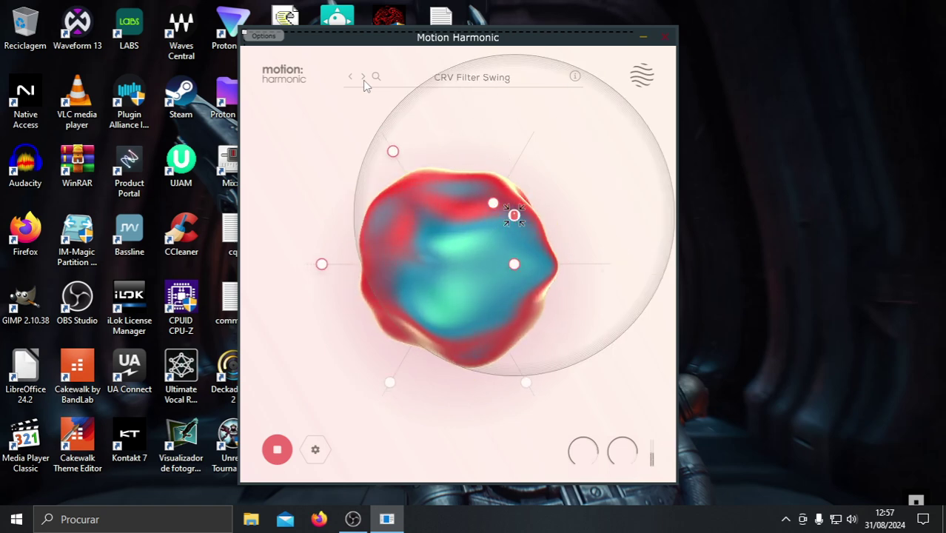
left_click(363, 79)
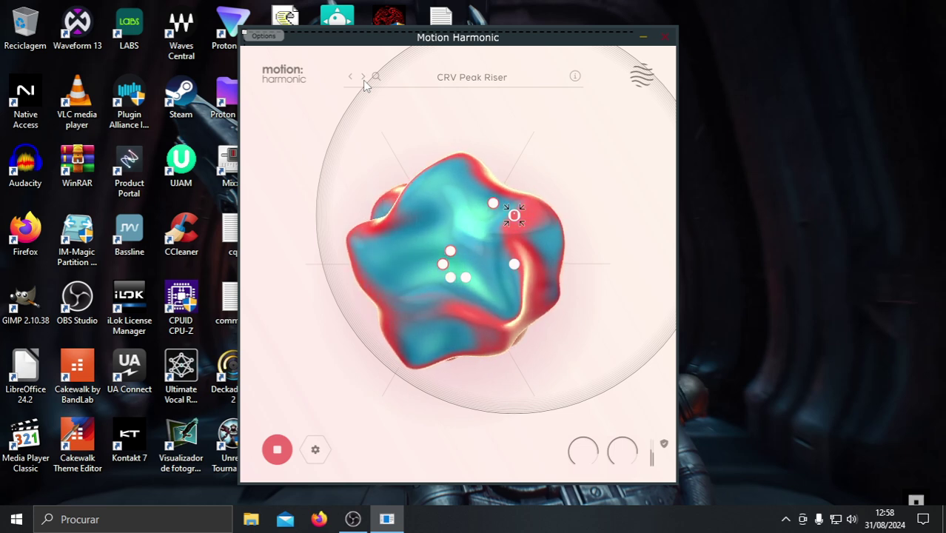
left_click(363, 78)
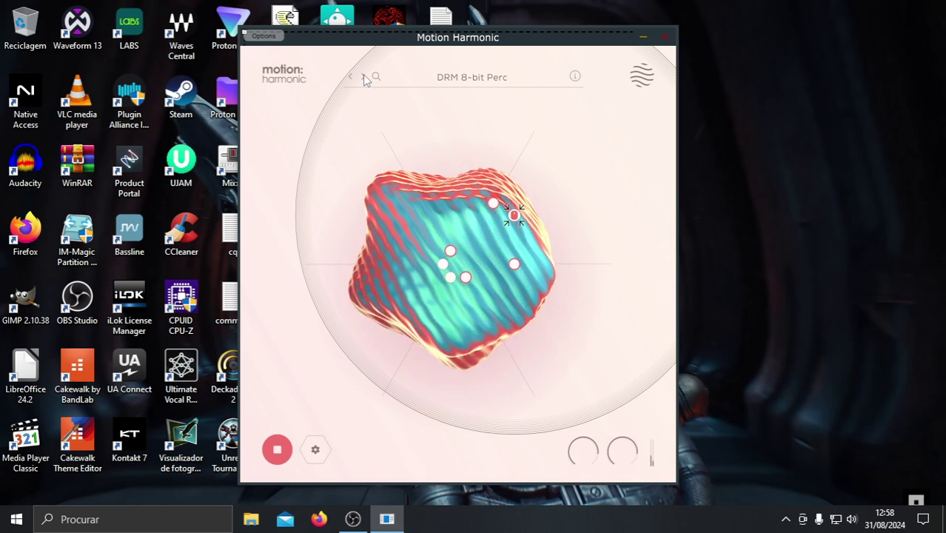
Step forward through the drum presets from DRM Break Vibration to DRM Vintage Room and load EVO Daft Filter
left_click(362, 77)
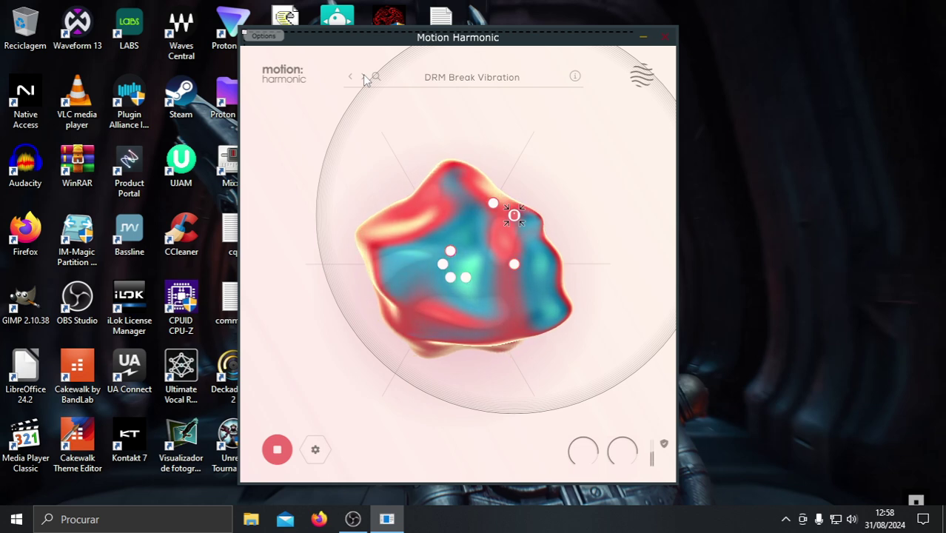
left_click(363, 77)
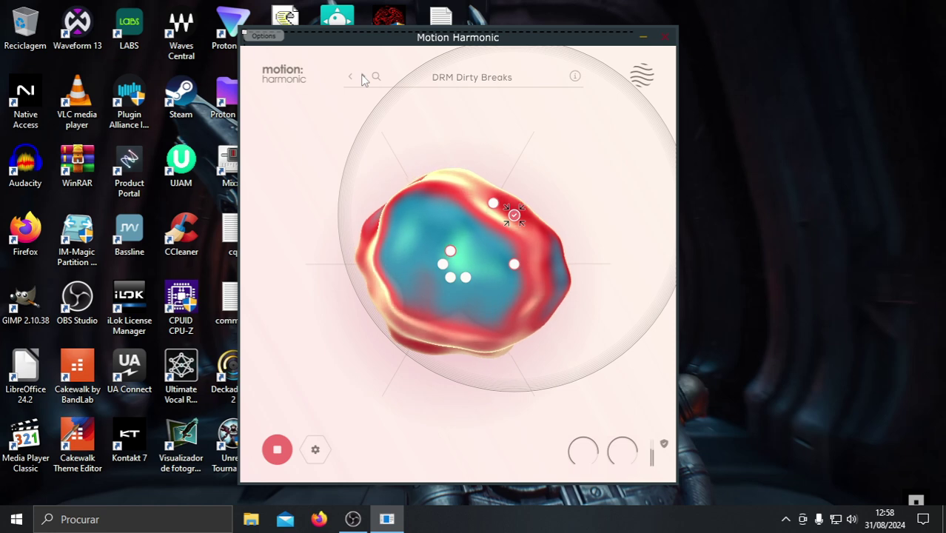
left_click(363, 77)
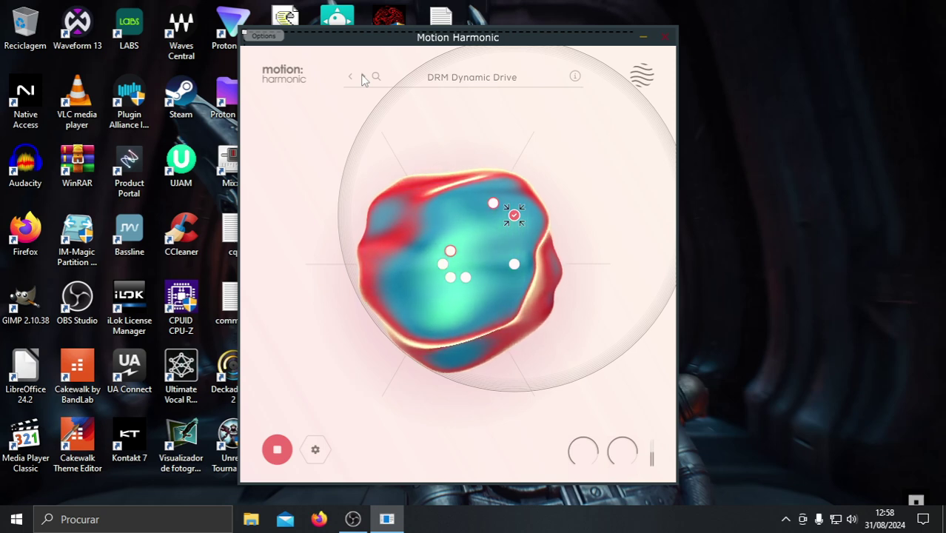
left_click(363, 77)
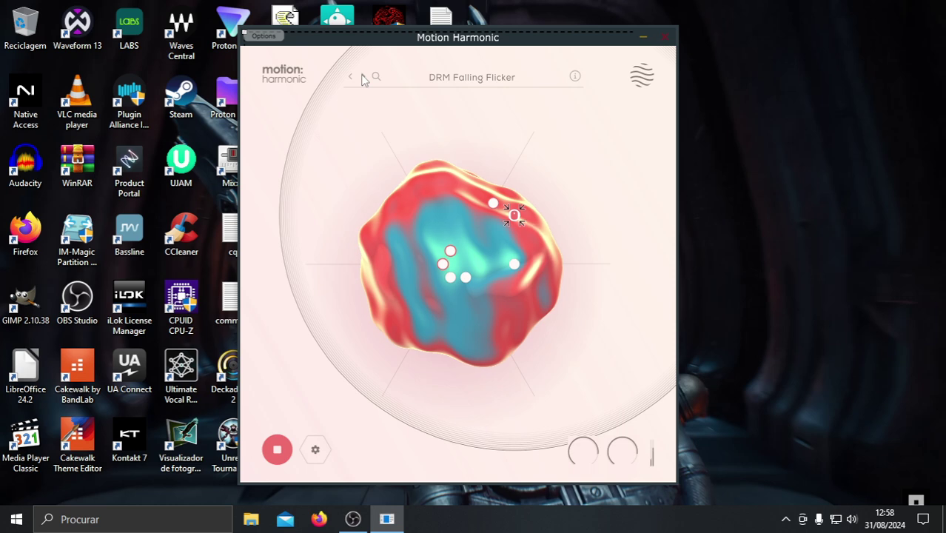
left_click(363, 77)
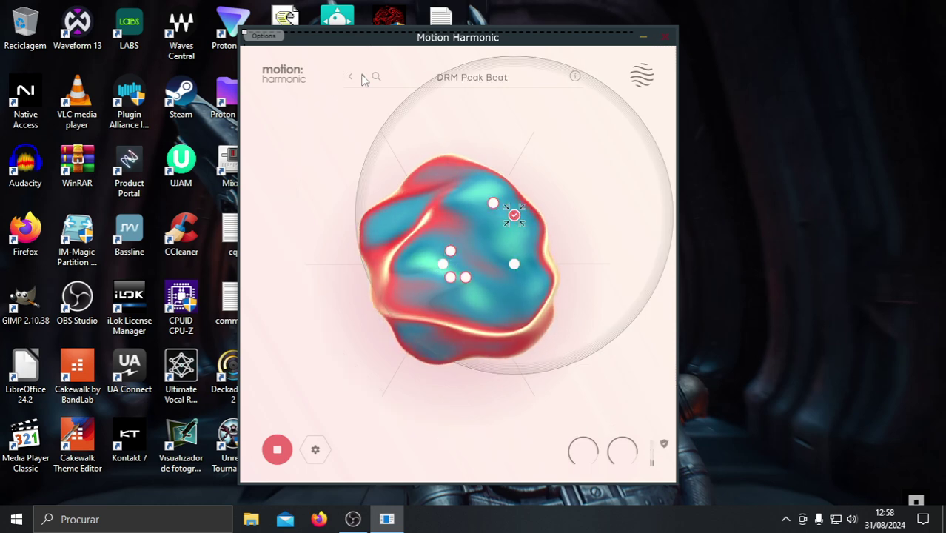
left_click(362, 77)
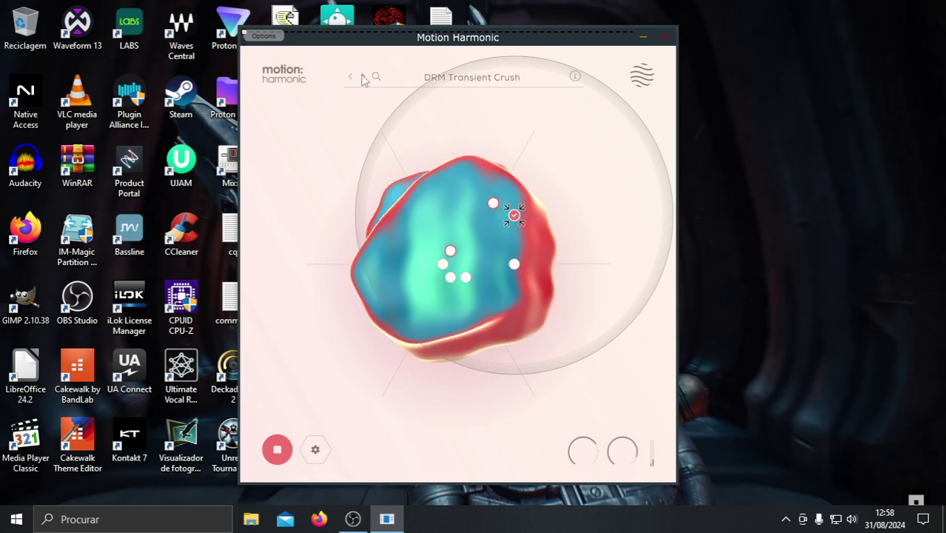
left_click(362, 77)
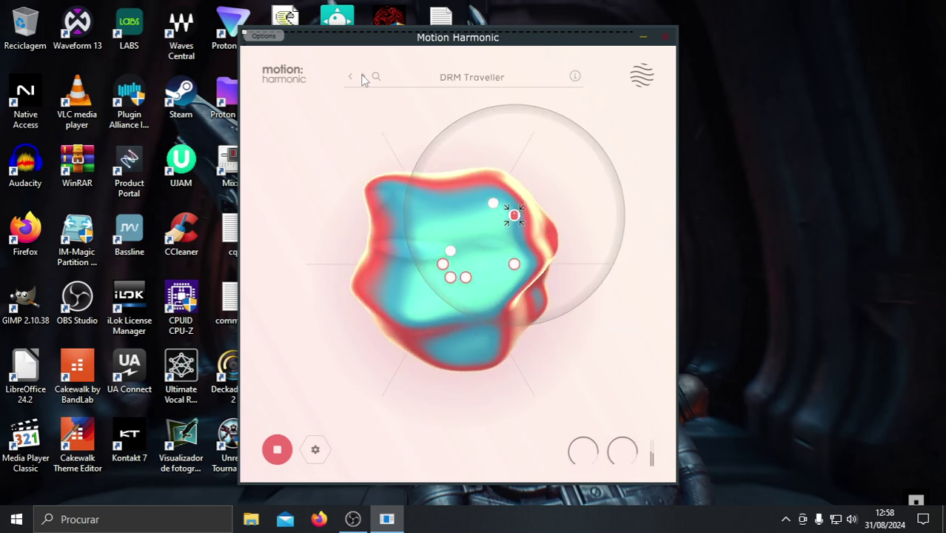
left_click(362, 77)
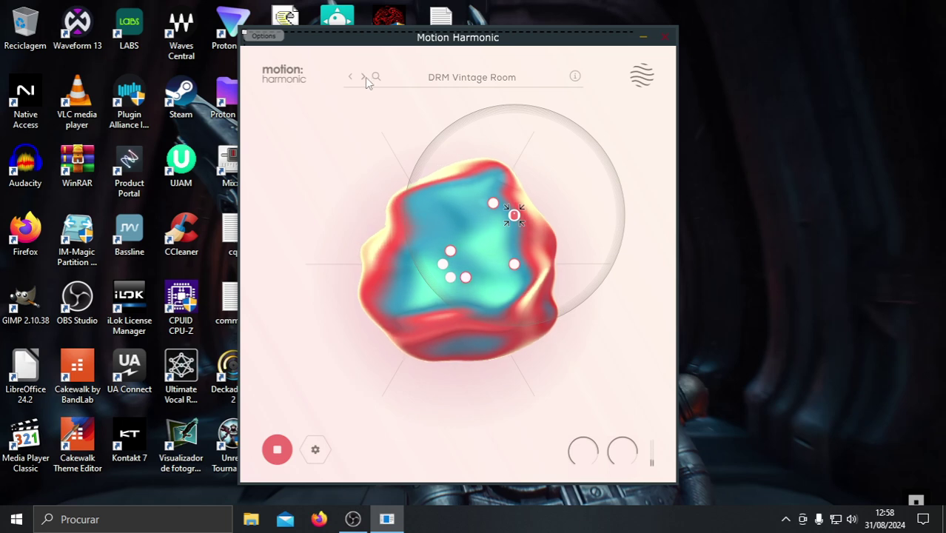
left_click(362, 77)
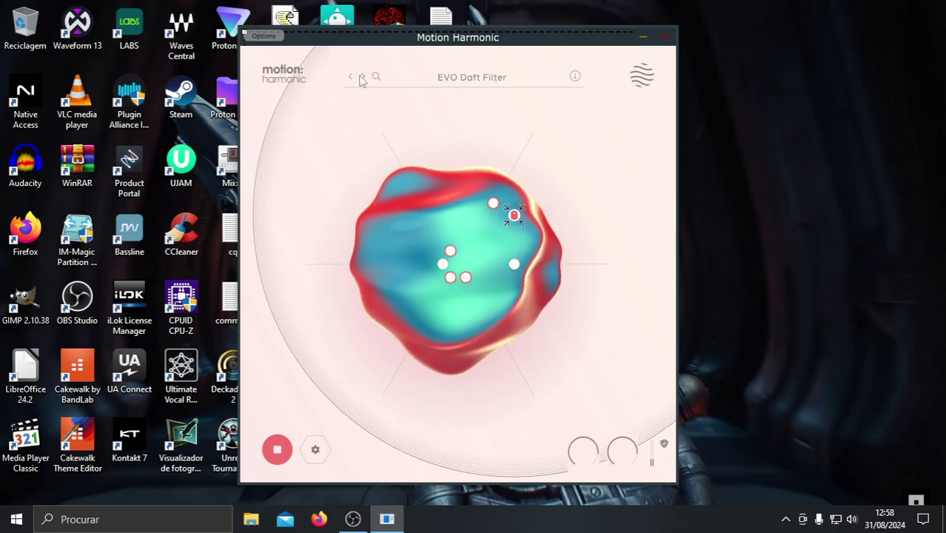
Step forward through the evolving presets from EVO Distortion Riser through EVO Drive Walk and EVO Flourish 2 to EVO Gradual Build 1
left_click(362, 77)
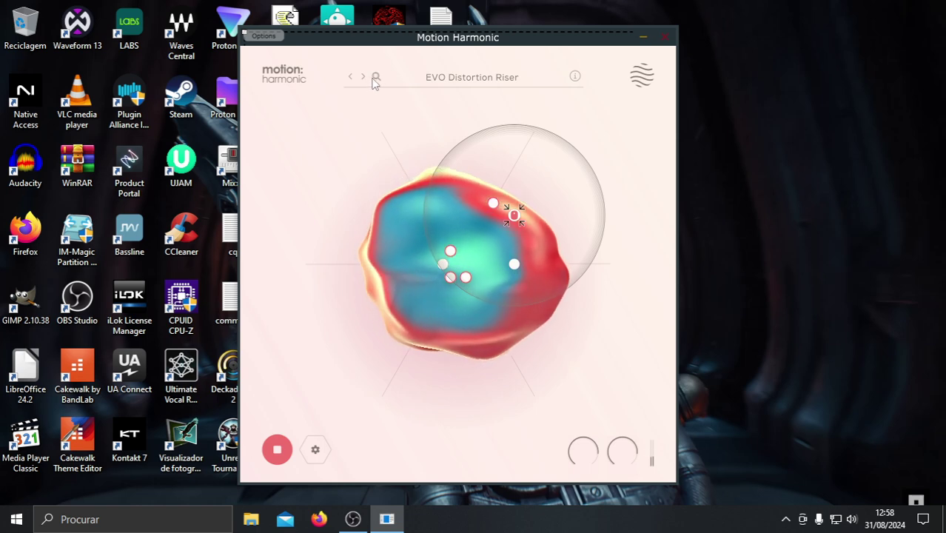
left_click(364, 76)
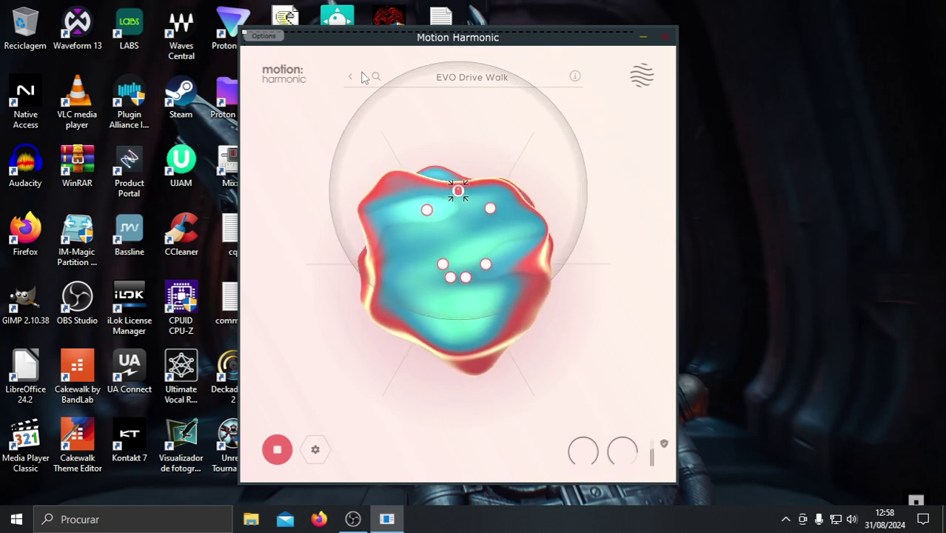
left_click(364, 76)
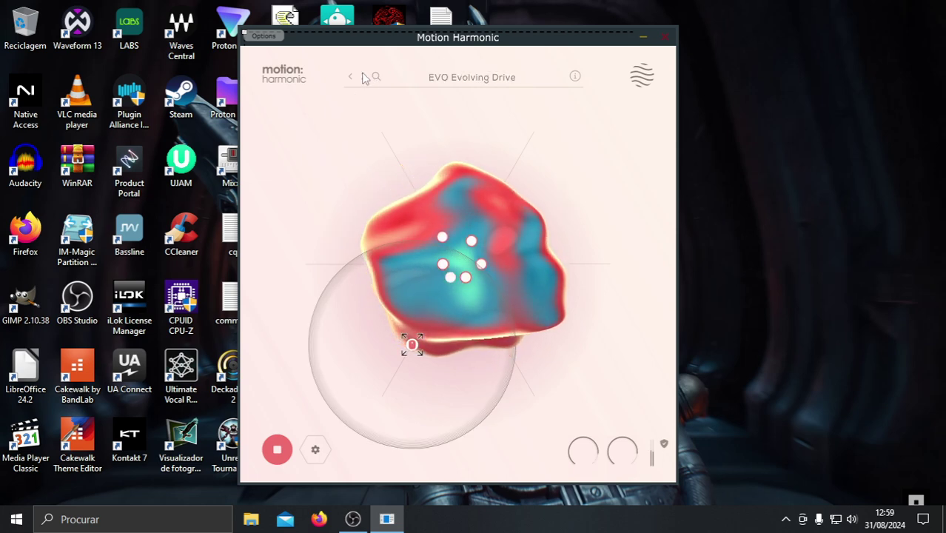
left_click(364, 77)
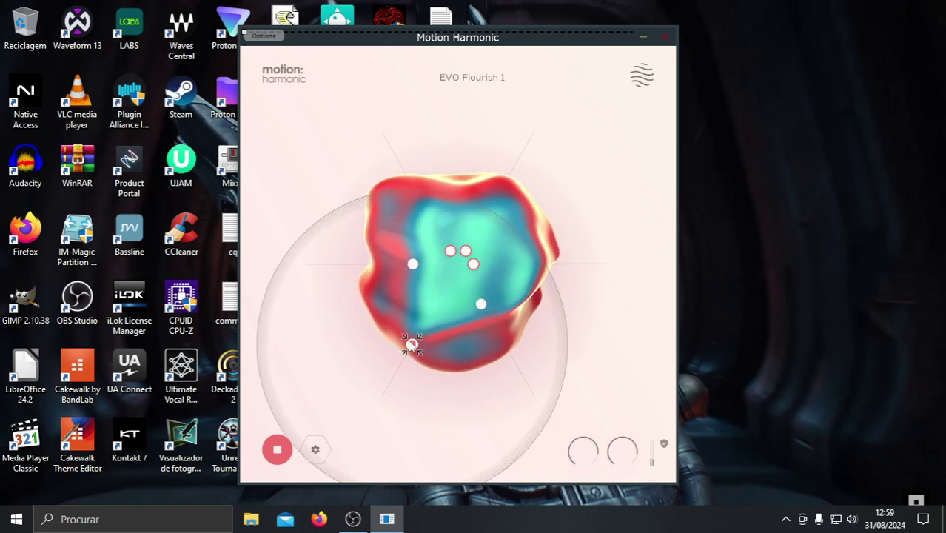
mouse_move(380, 77)
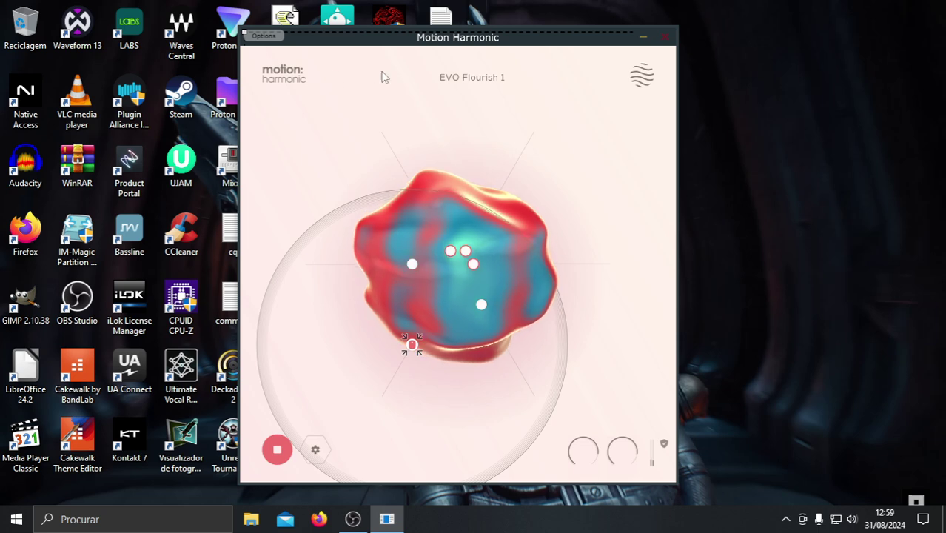
left_click(364, 76)
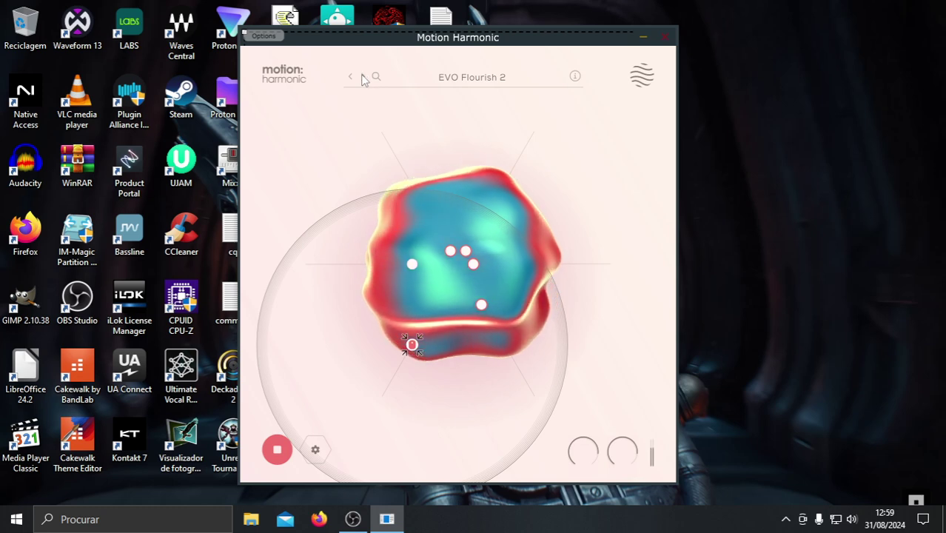
left_click(363, 77)
Load the VOX Atonal Ghost preset from the preset library and close the library
left_click(441, 76)
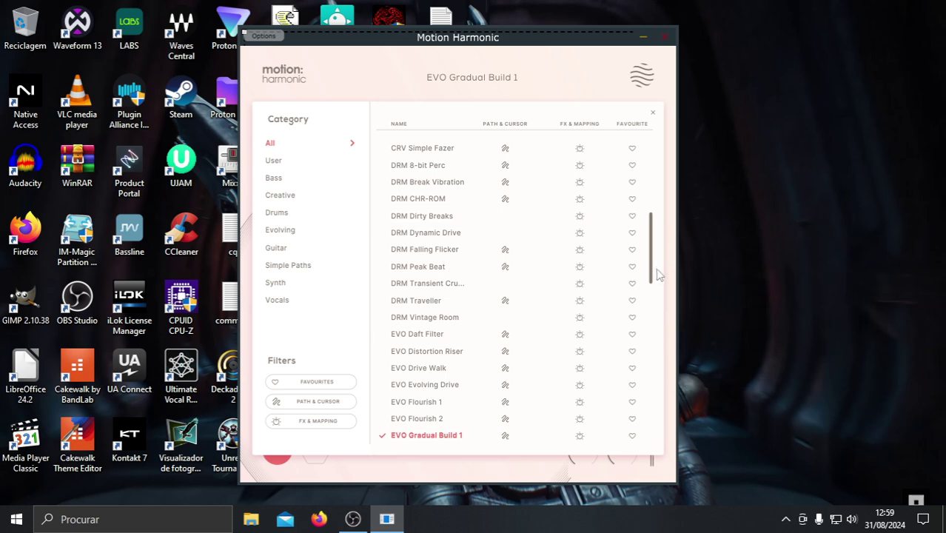
left_click_drag(652, 274, 664, 446)
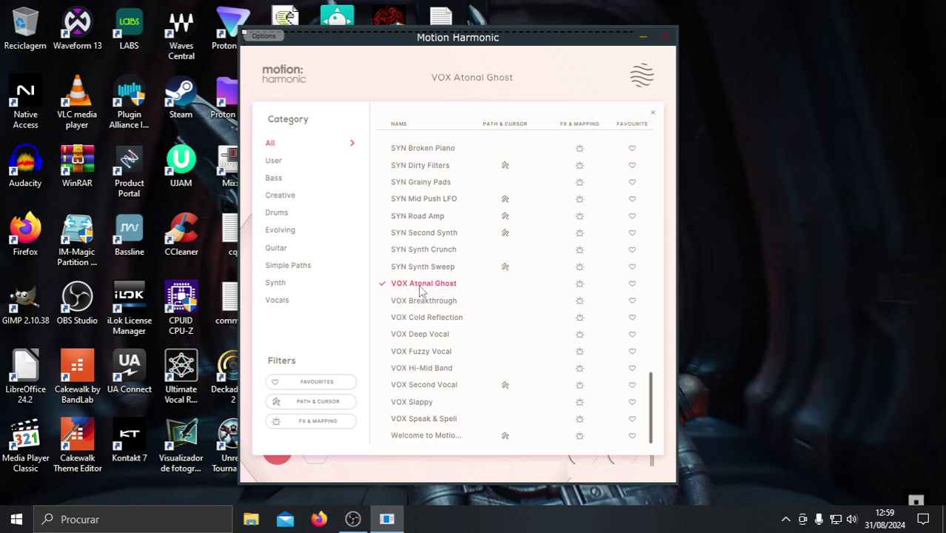
left_click(655, 113)
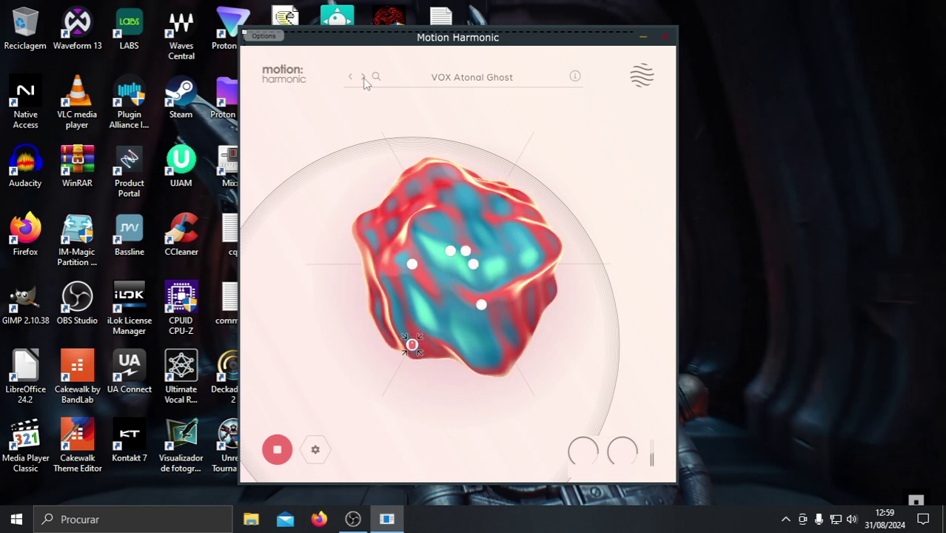
Step forward through the vocal presets from VOX Breakthrough, past Welcome to Motion Harmonic, to -Default- and try its macro sliders
left_click(363, 79)
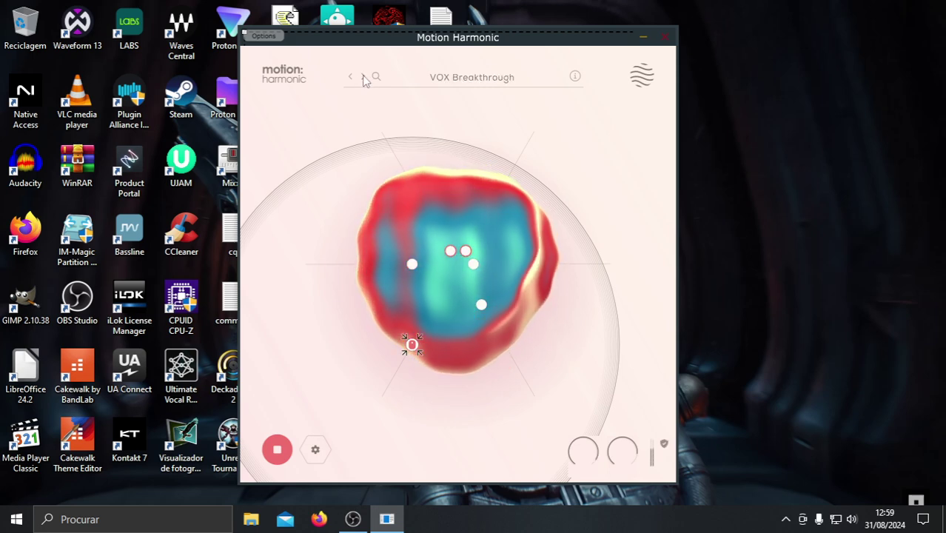
left_click(363, 78)
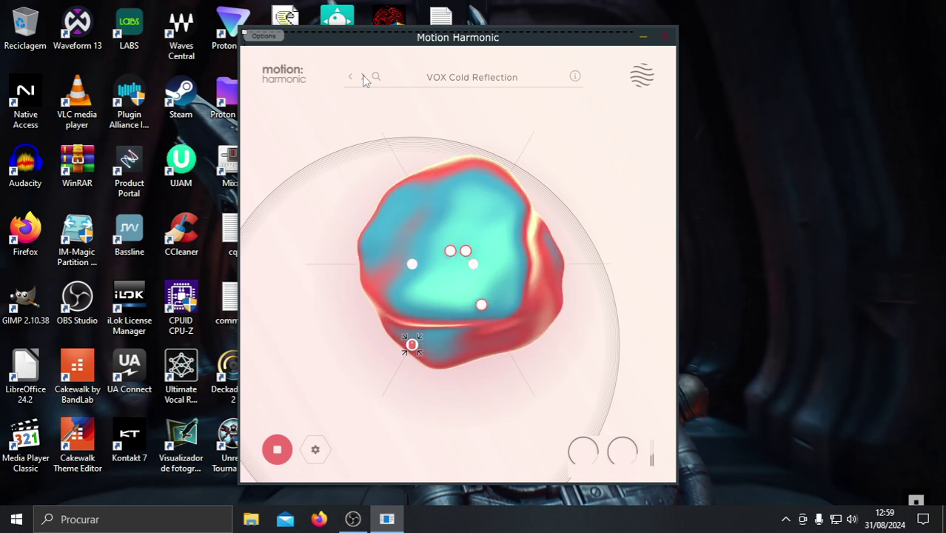
left_click(362, 77)
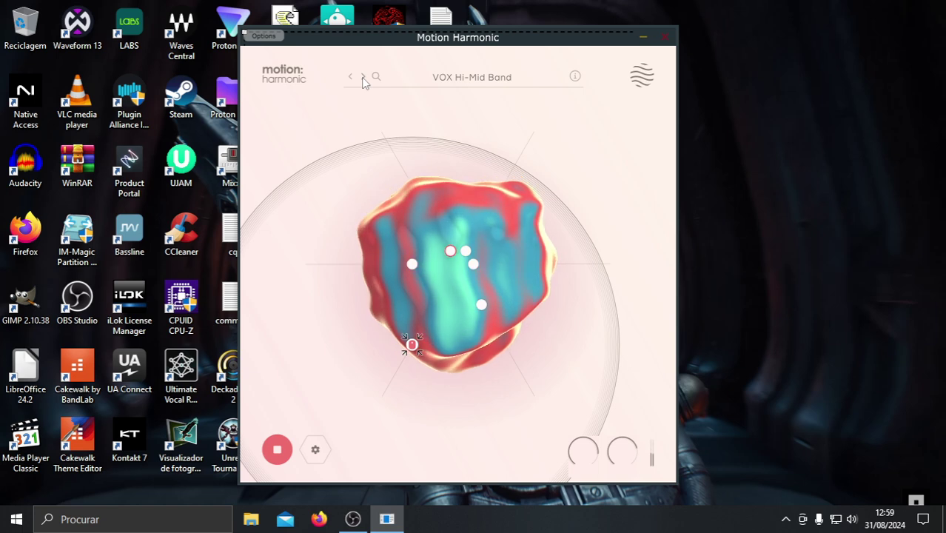
left_click(362, 78)
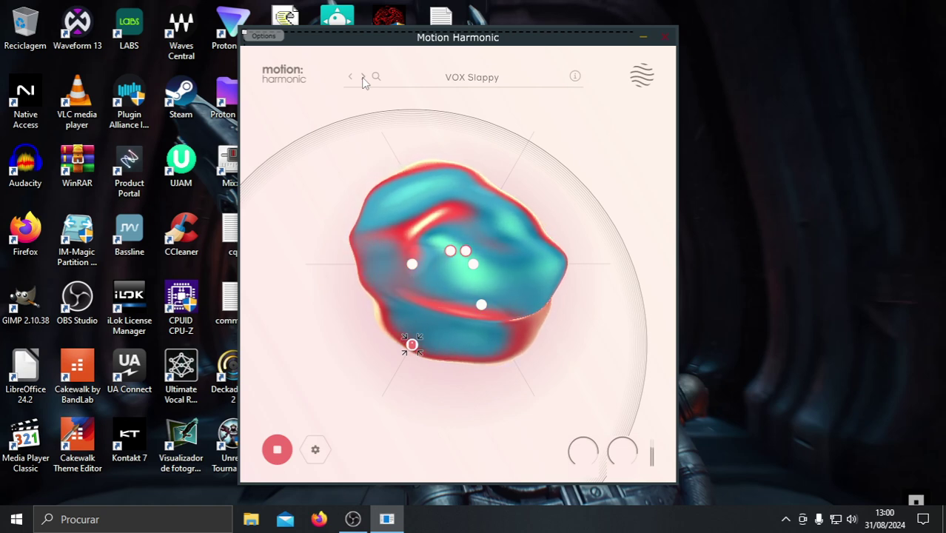
left_click(363, 77)
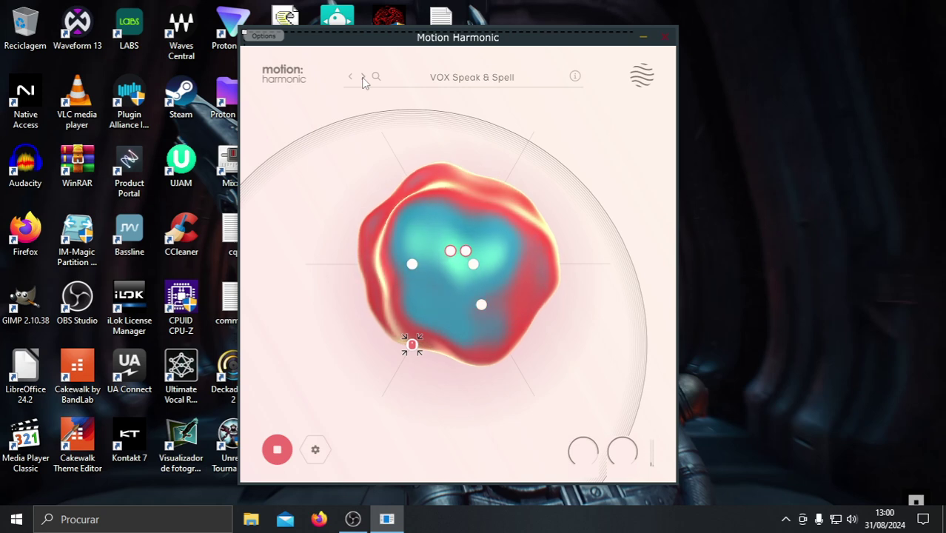
left_click(362, 79)
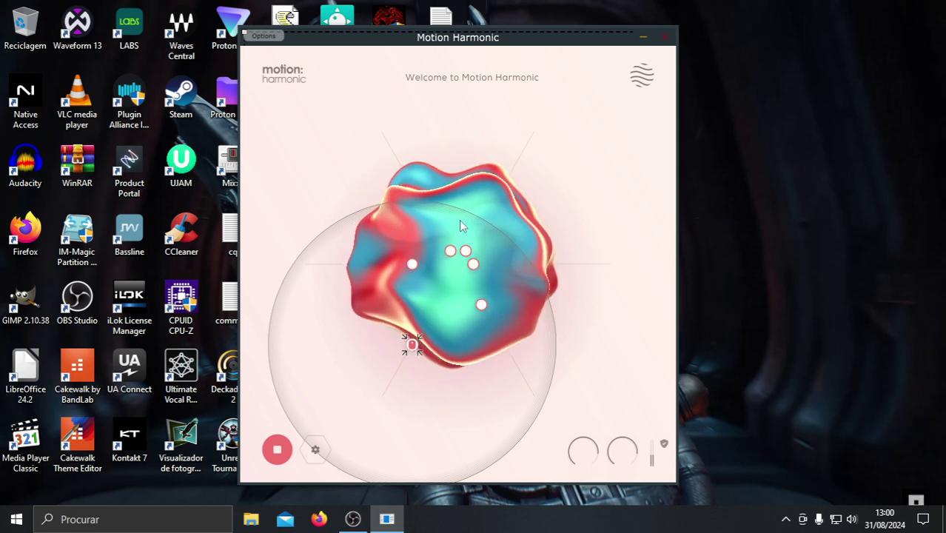
left_click(364, 77)
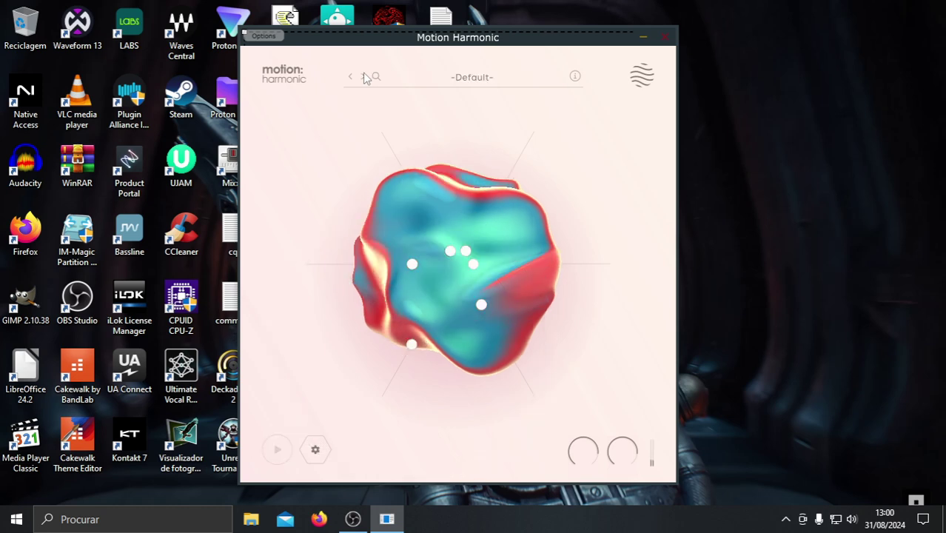
left_click_drag(563, 398, 462, 78)
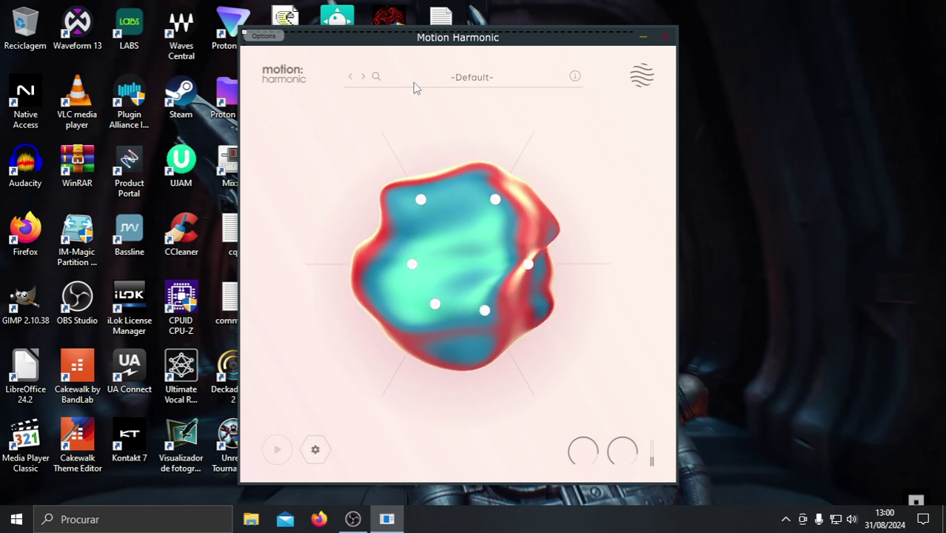
Load the VOX Deep Vocal preset from the preset library and close the library
left_click(466, 78)
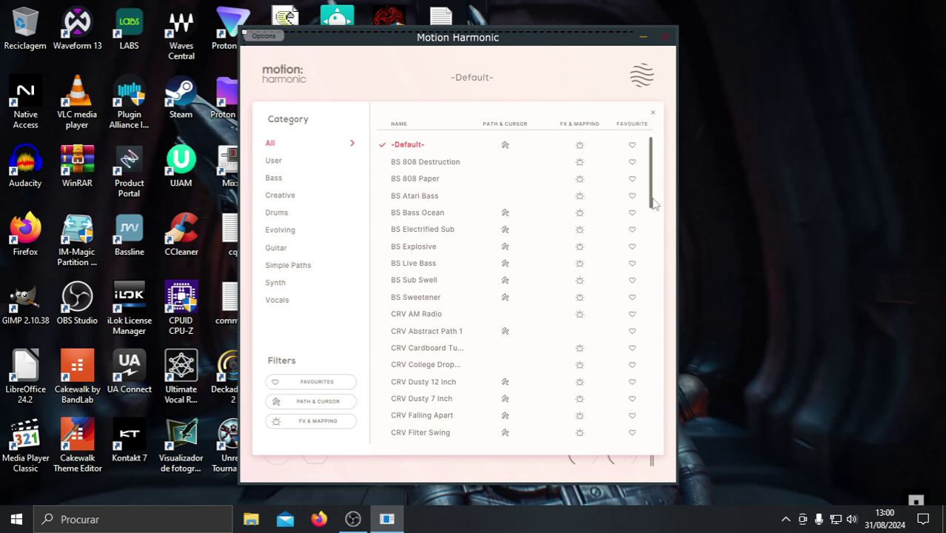
left_click_drag(651, 204, 642, 463)
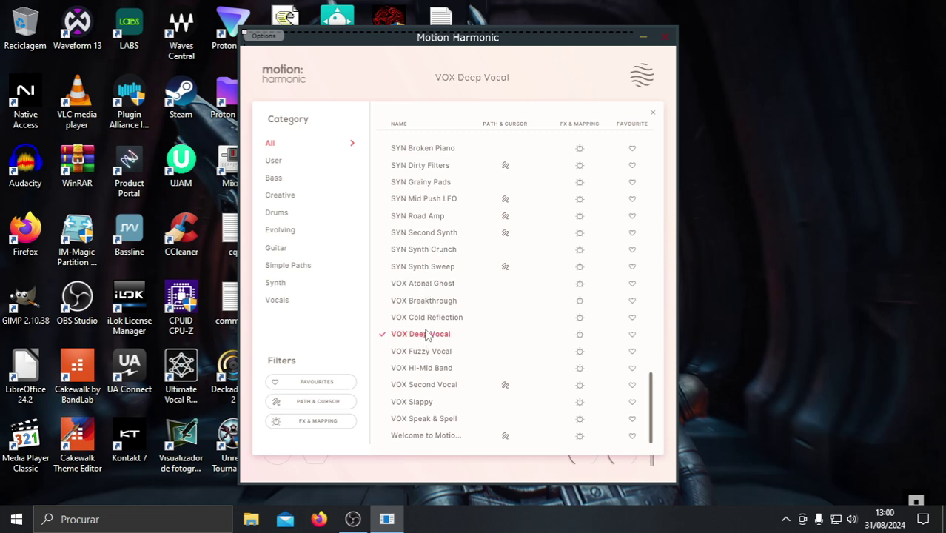
left_click(653, 116)
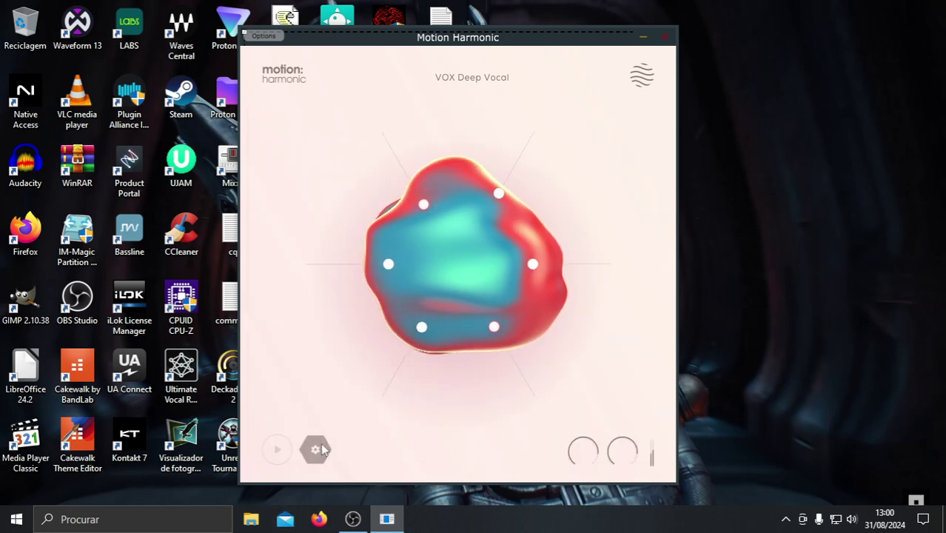
Show the cursor settings for VOX Deep Vocal and sweep the repelling cursor across the sphere to push the macro sliders
left_click_drag(448, 266, 522, 291)
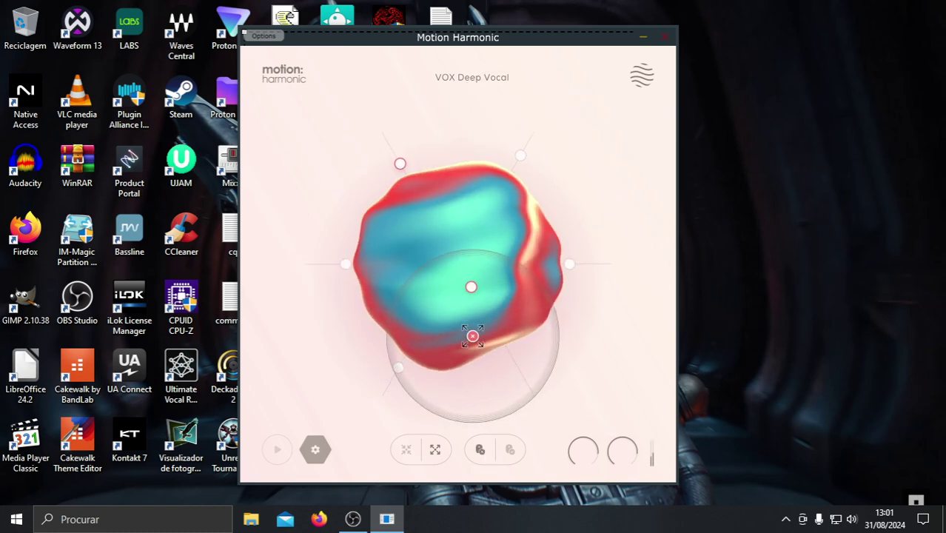
left_click_drag(472, 337, 387, 290)
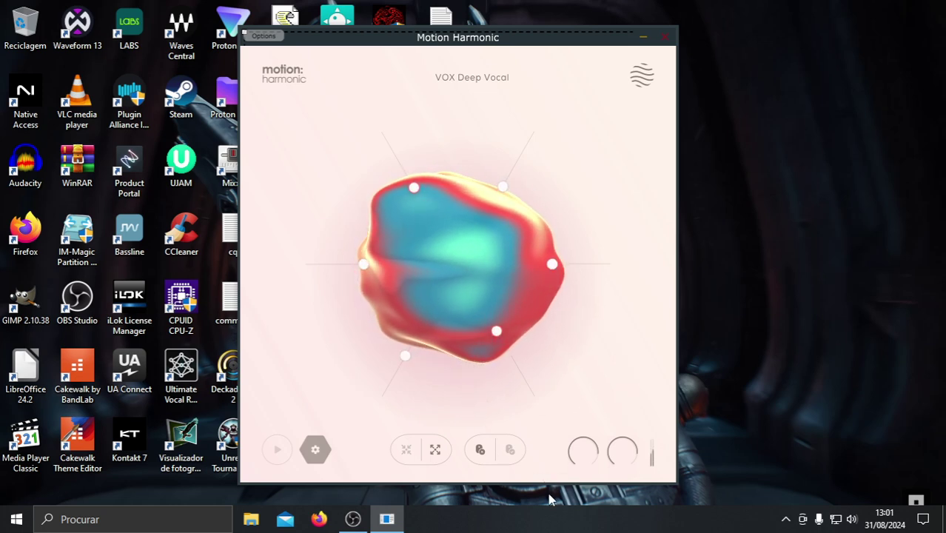
left_click_drag(540, 474, 473, 260)
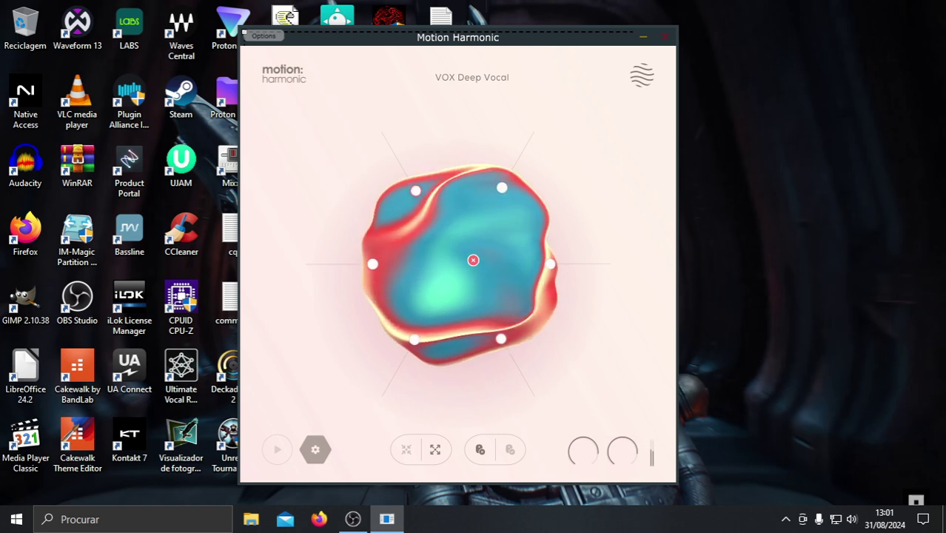
Switch the cursor to attracting with the check-marked cursor mode, try it on the sphere and hide the cursor settings
left_click_drag(473, 260, 513, 453)
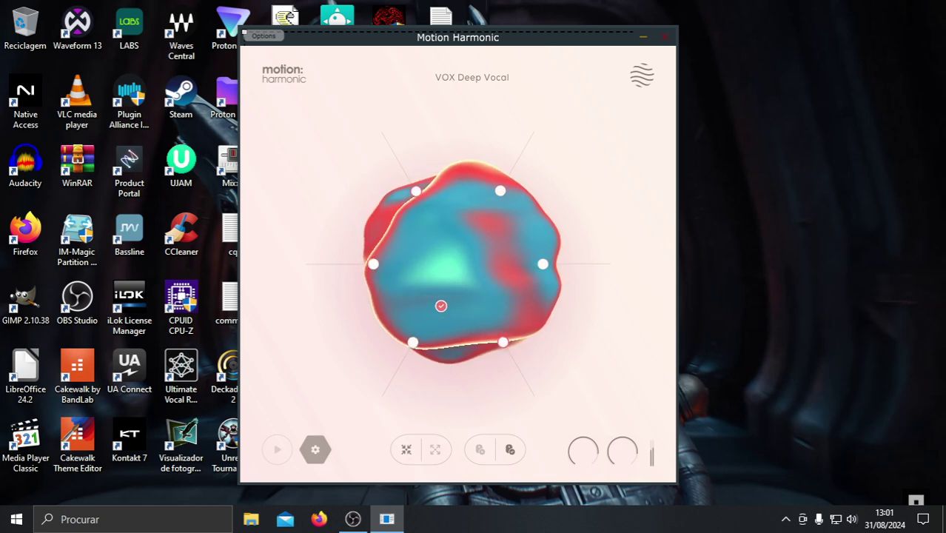
left_click_drag(487, 263, 495, 343)
left_click_drag(529, 340, 525, 284)
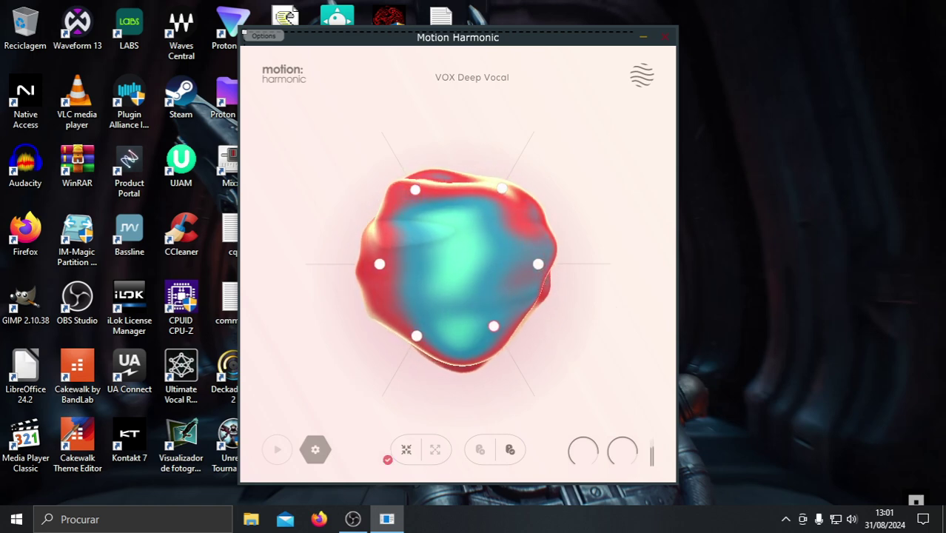
left_click(315, 452)
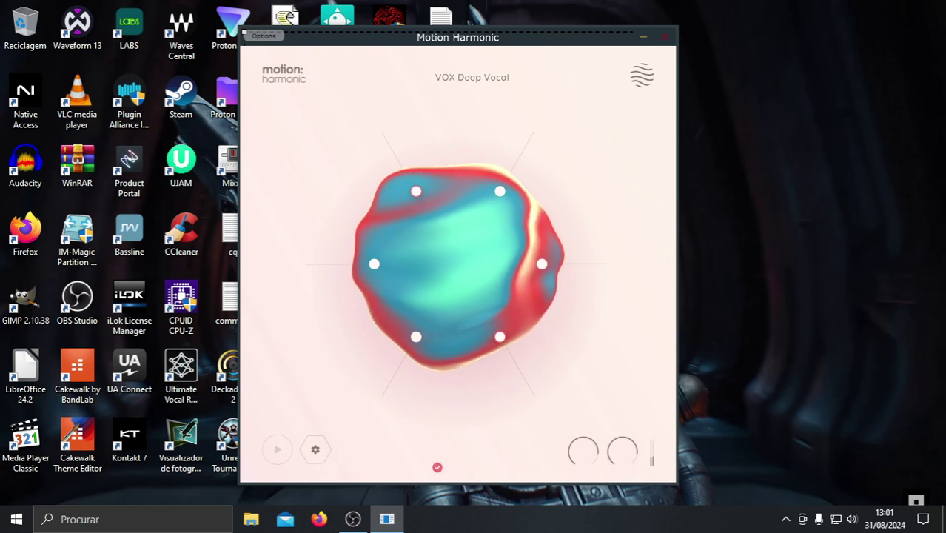
Pull the six macro sliders of VOX Deep Vocal outward one by one toward the ends of their axes
left_click_drag(528, 250, 592, 264)
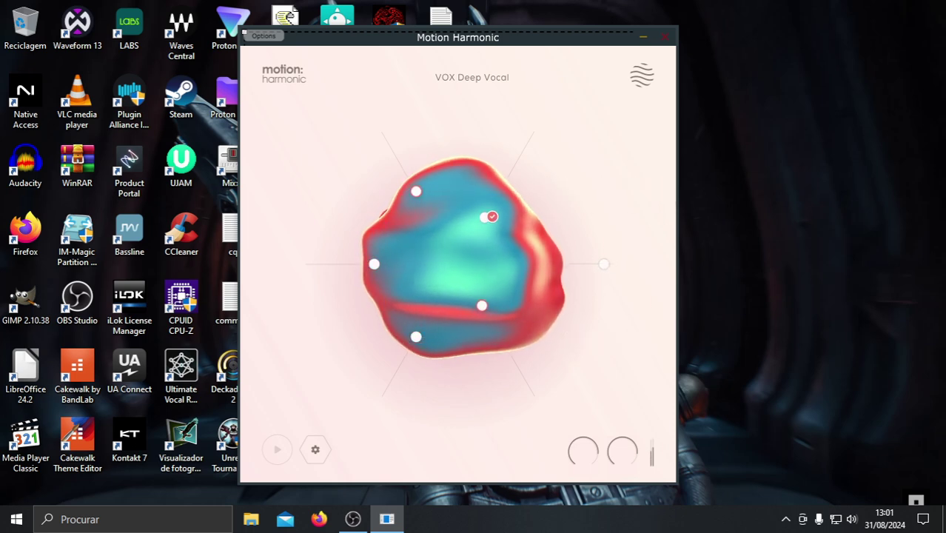
left_click_drag(492, 213, 553, 146)
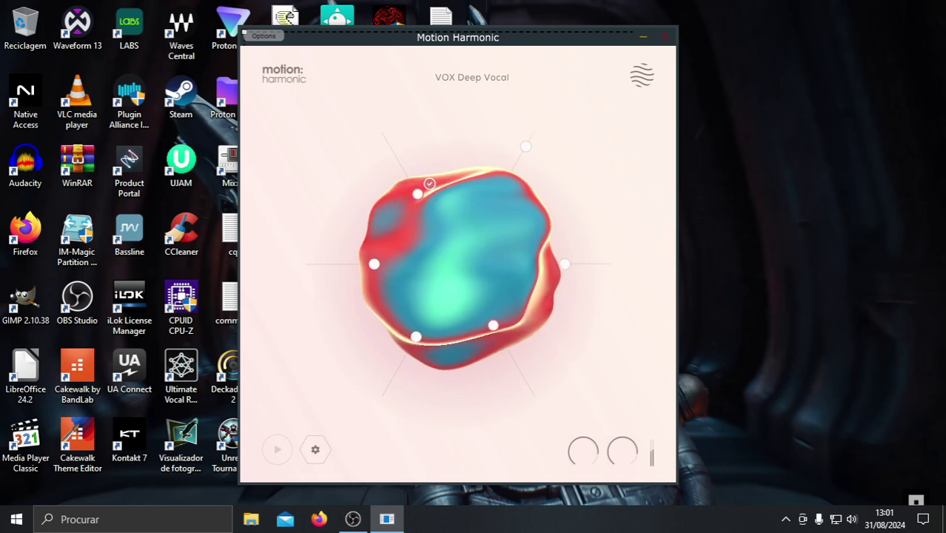
left_click_drag(417, 191, 382, 131)
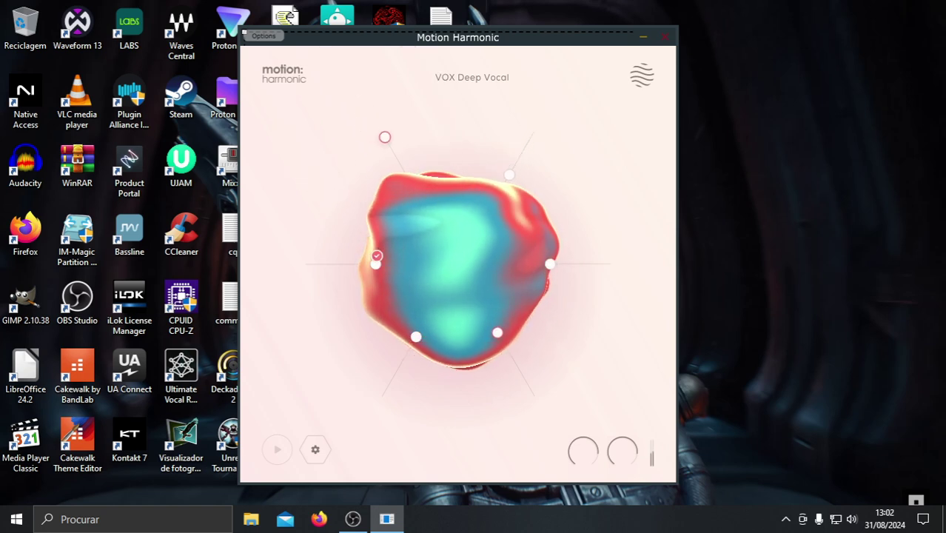
left_click_drag(375, 264, 309, 264)
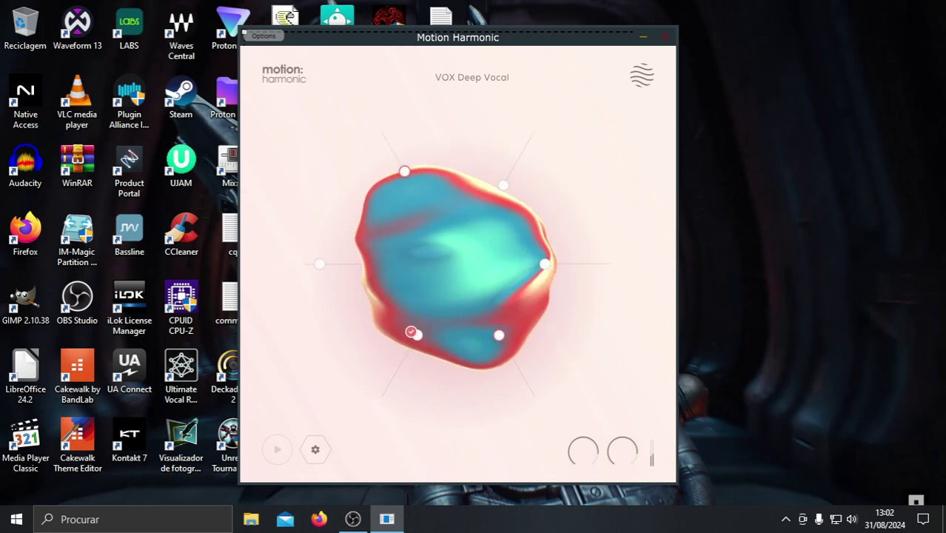
left_click_drag(414, 332, 375, 420)
left_click_drag(499, 335, 530, 387)
left_click_drag(542, 263, 610, 263)
left_click_drag(506, 191, 531, 137)
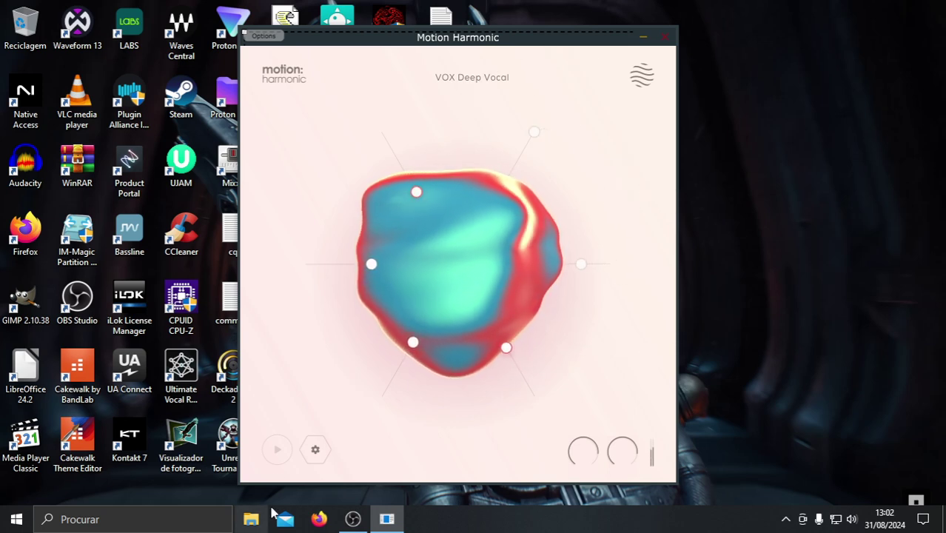
Show the cursor settings, choose the crossed cursor mode and sweep the attracting cursor over the sphere to pull the macro sliders
left_click(314, 449)
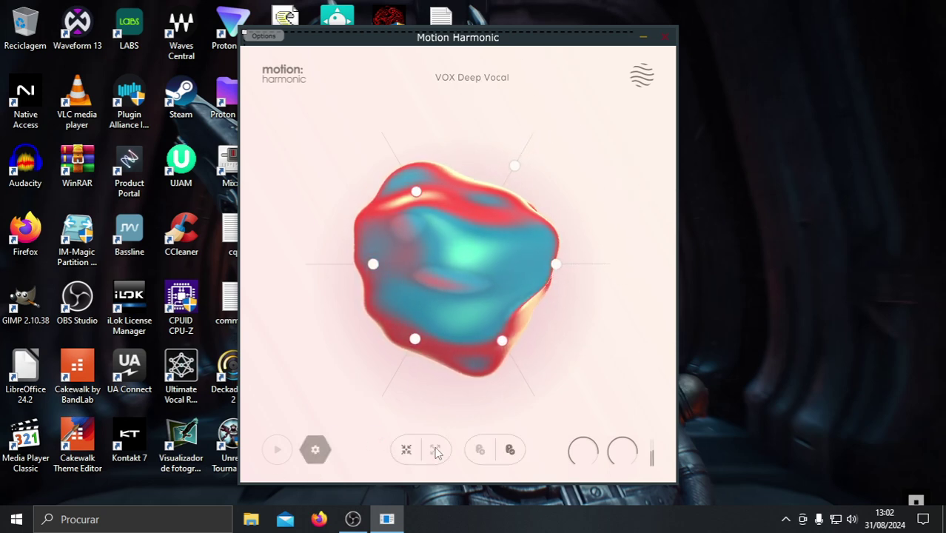
left_click(480, 450)
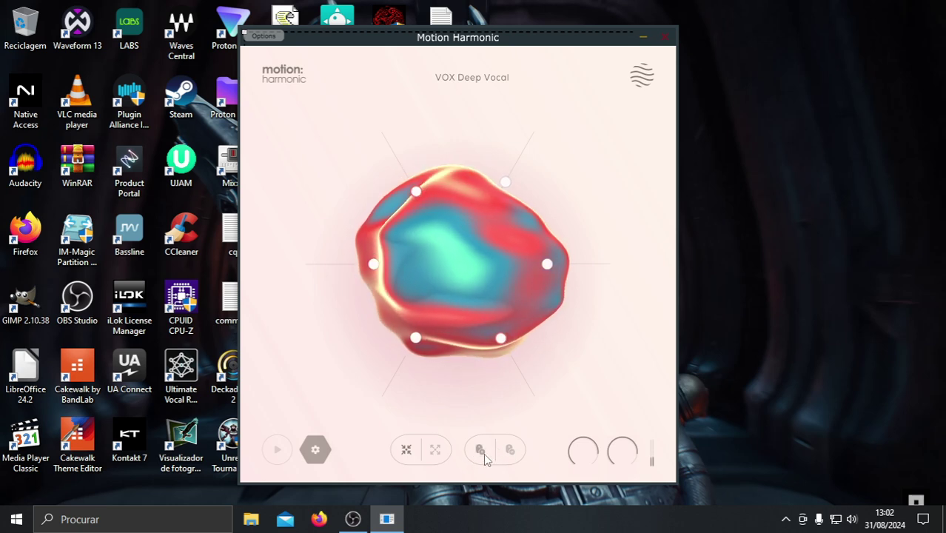
left_click(455, 327)
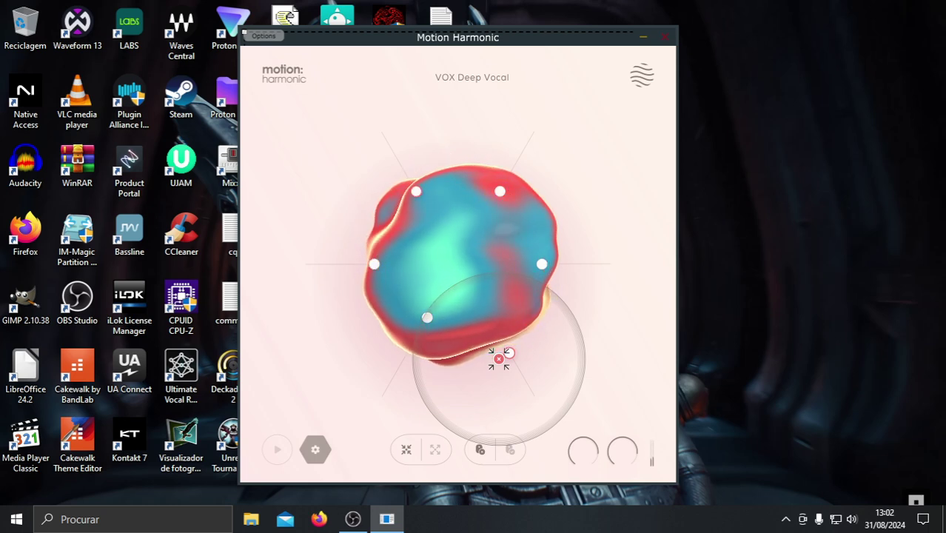
left_click_drag(500, 191, 503, 54)
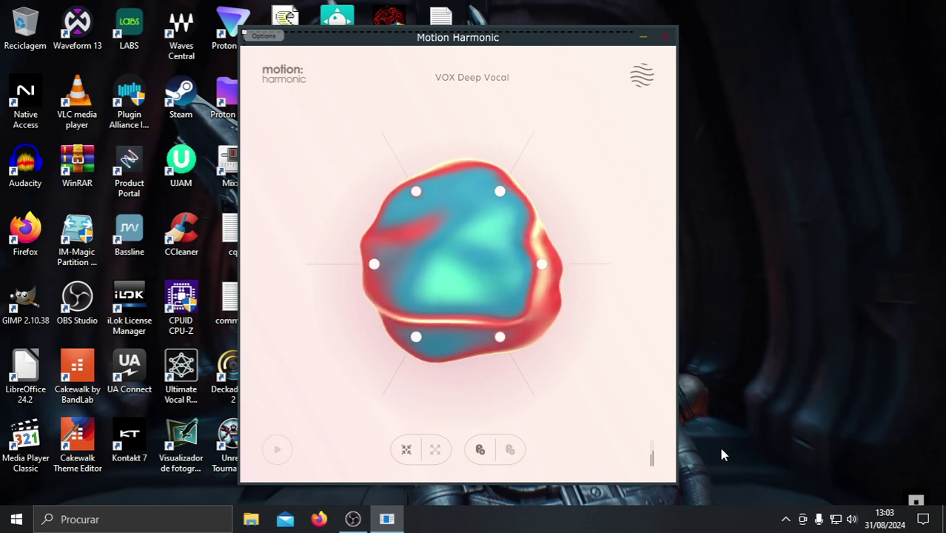
left_click_drag(485, 313, 838, 235)
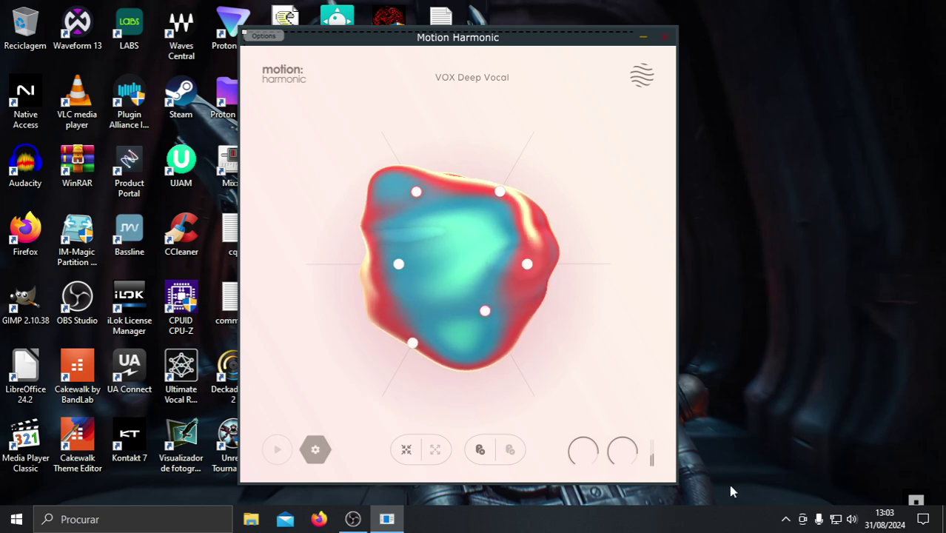
left_click_drag(624, 462, 480, 266)
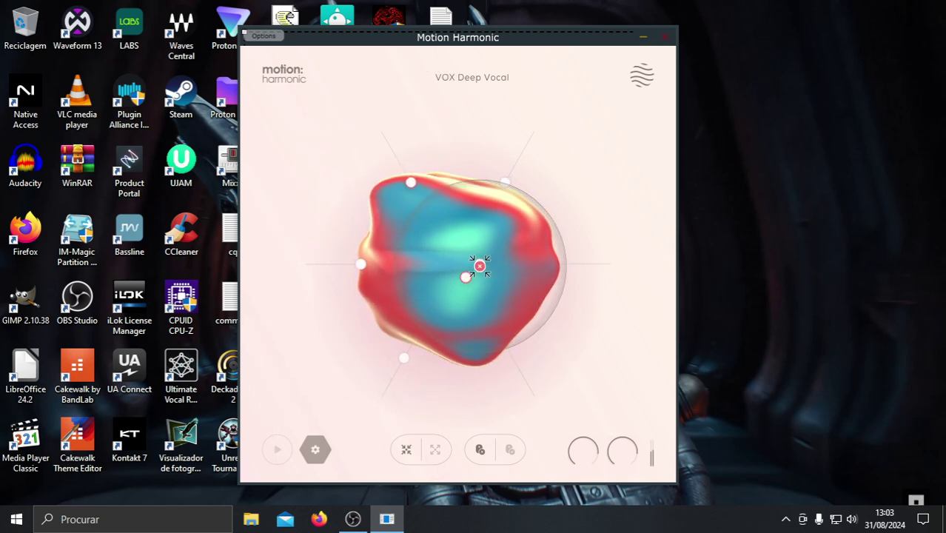